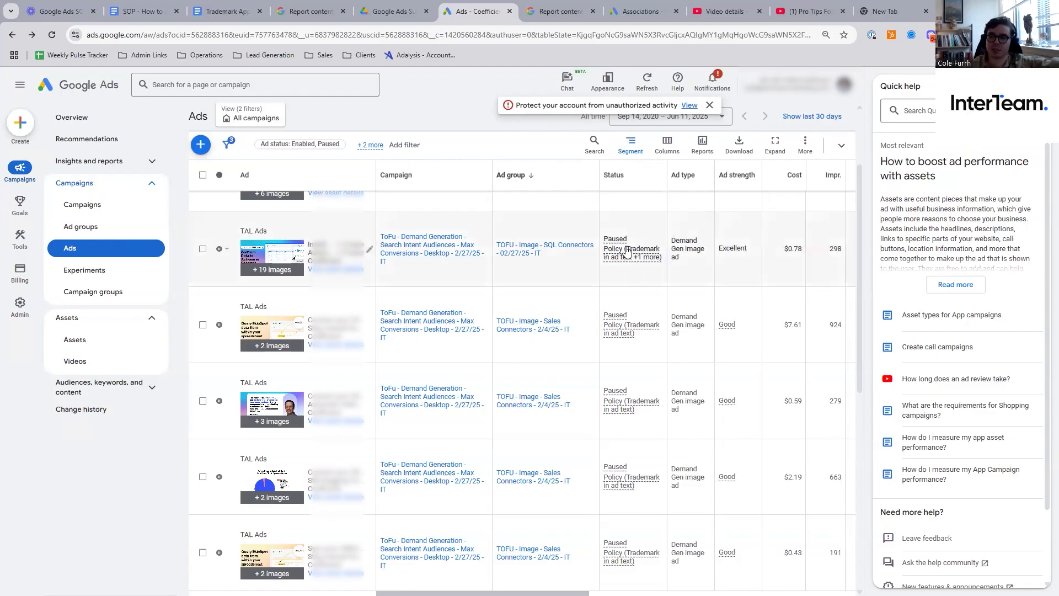
- Expand both "Trademark in ad text" restrictions of the paused SQL Connectors image ad and open the appeal form for the HubSpot trademark
{"action": "mouse_move", "coordinate": [627, 252]}
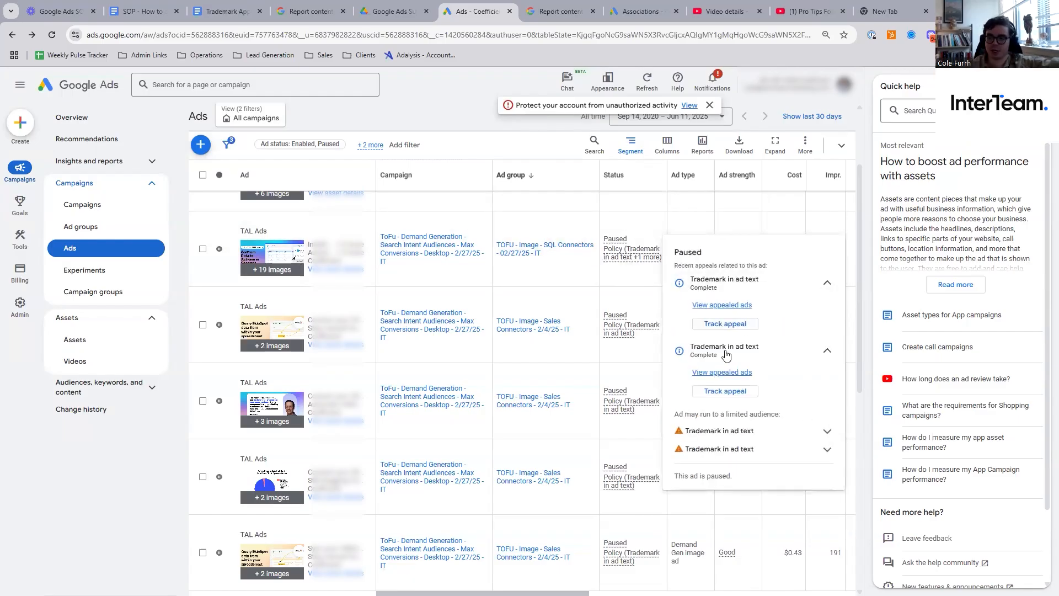
{"action": "left_click", "coordinate": [826, 434]}
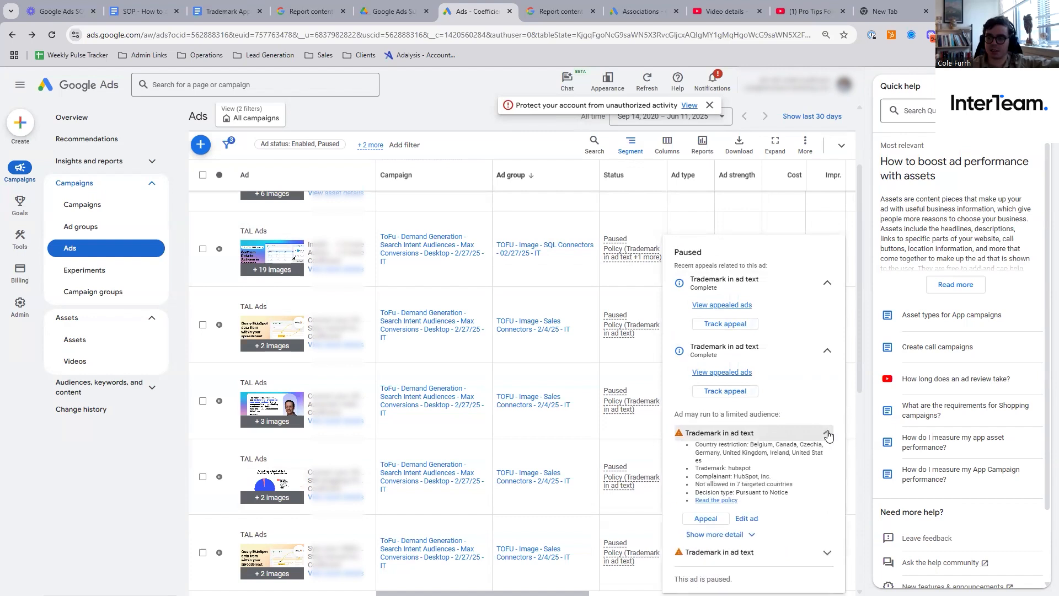
{"action": "left_click", "coordinate": [827, 553]}
{"action": "scroll", "coordinate": [816, 518], "scroll_direction": "down", "scroll_amount": 2}
{"action": "double_click", "coordinate": [744, 488]}
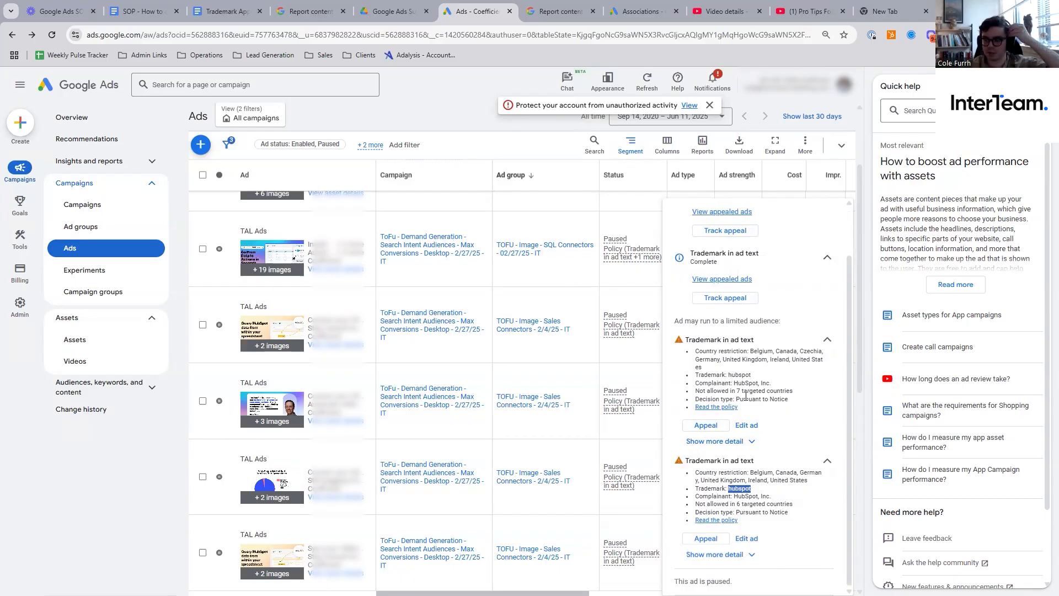
{"action": "left_click", "coordinate": [706, 425]}
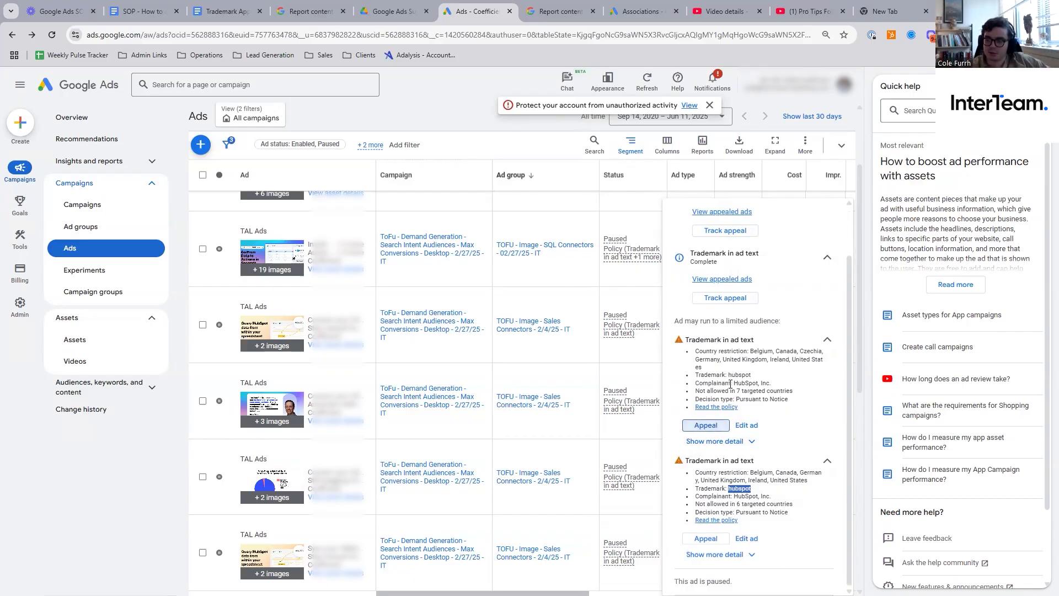
{"action": "triple_click", "coordinate": [731, 383]}
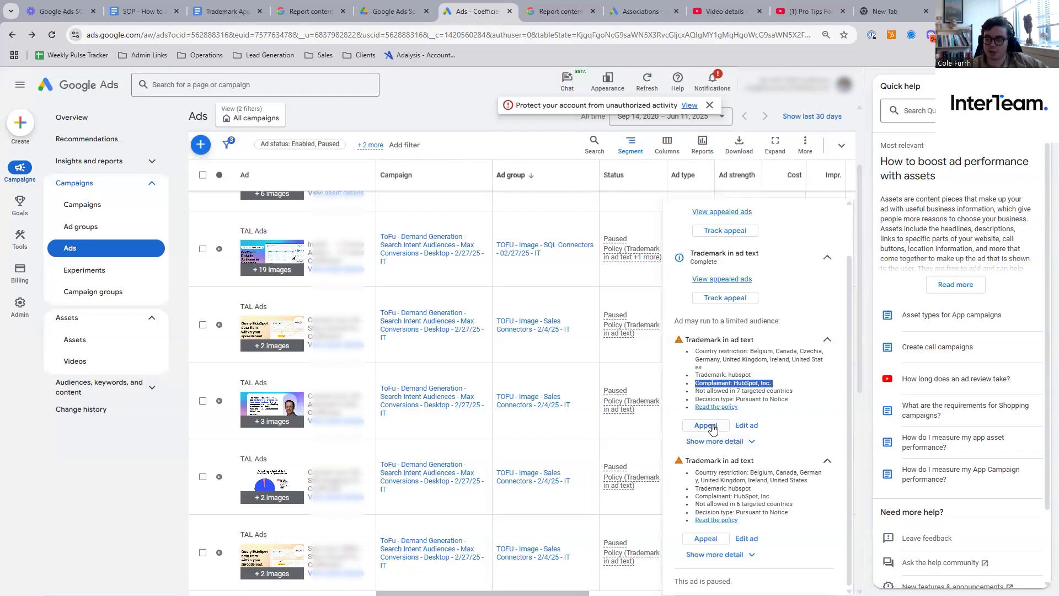
{"action": "left_click", "coordinate": [707, 426]}
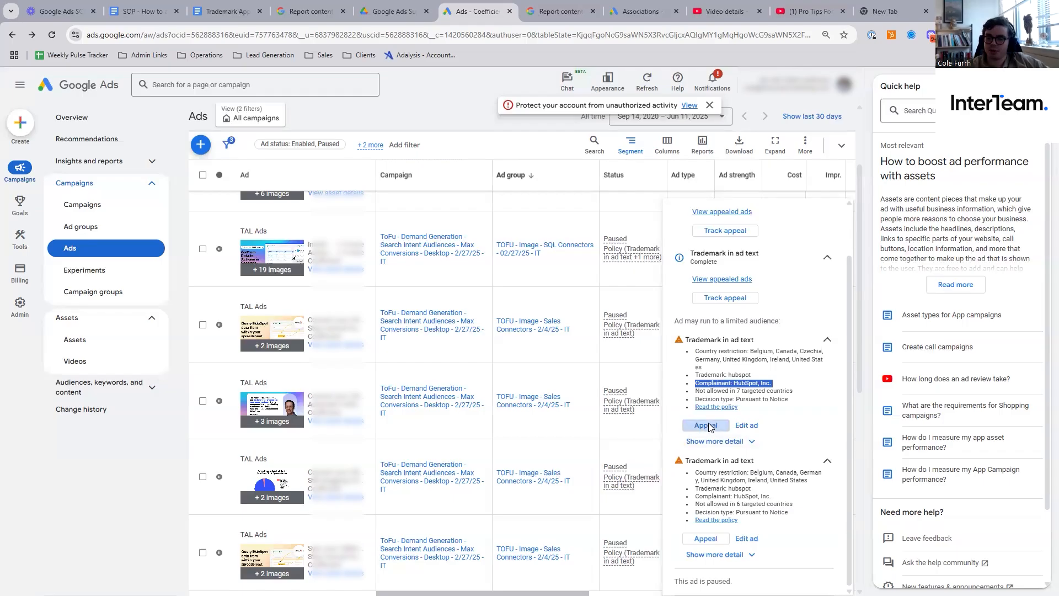
{"action": "left_click", "coordinate": [469, 392]}
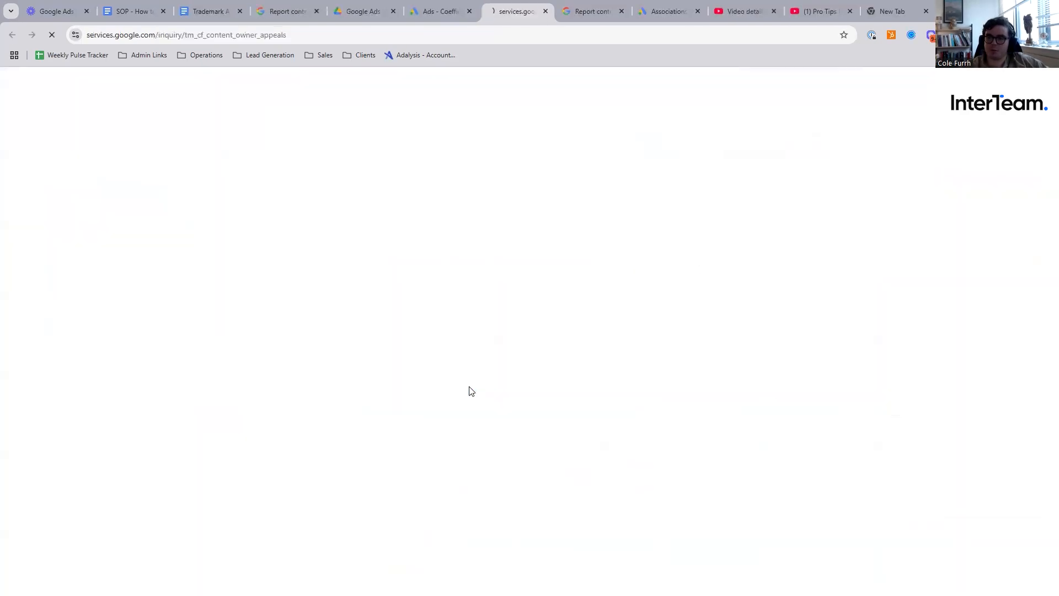
- Enter the appellant's e-mail address and request its verification
{"action": "left_click", "coordinate": [530, 219]}
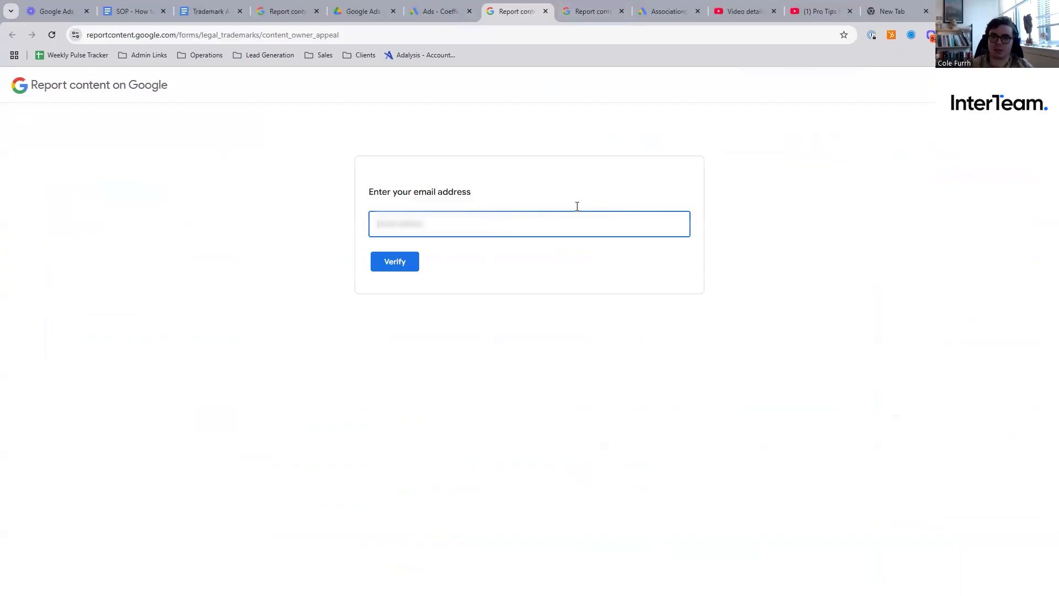
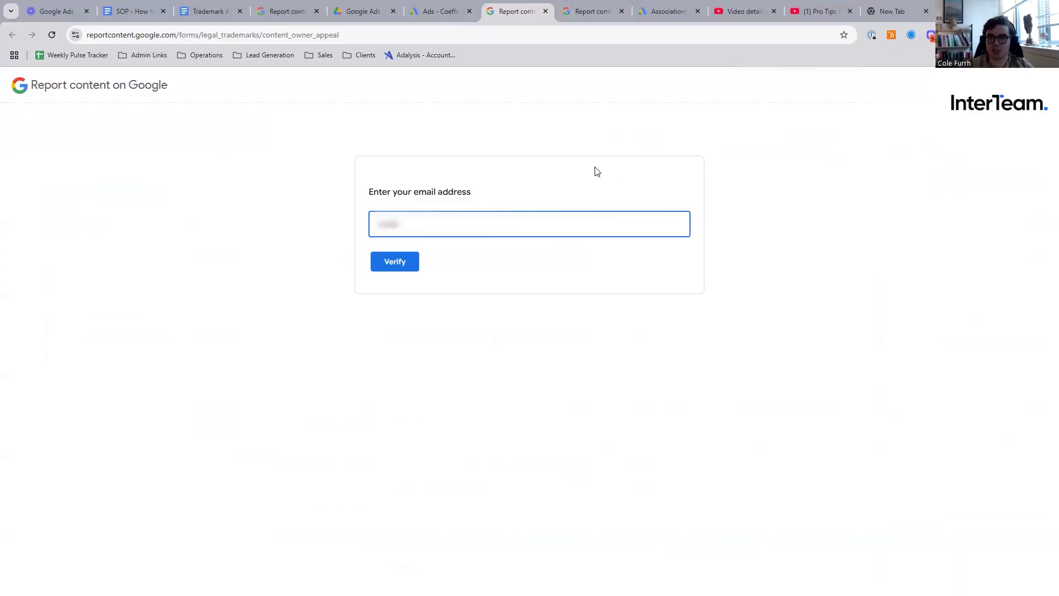
{"action": "key", "text": "Return"}
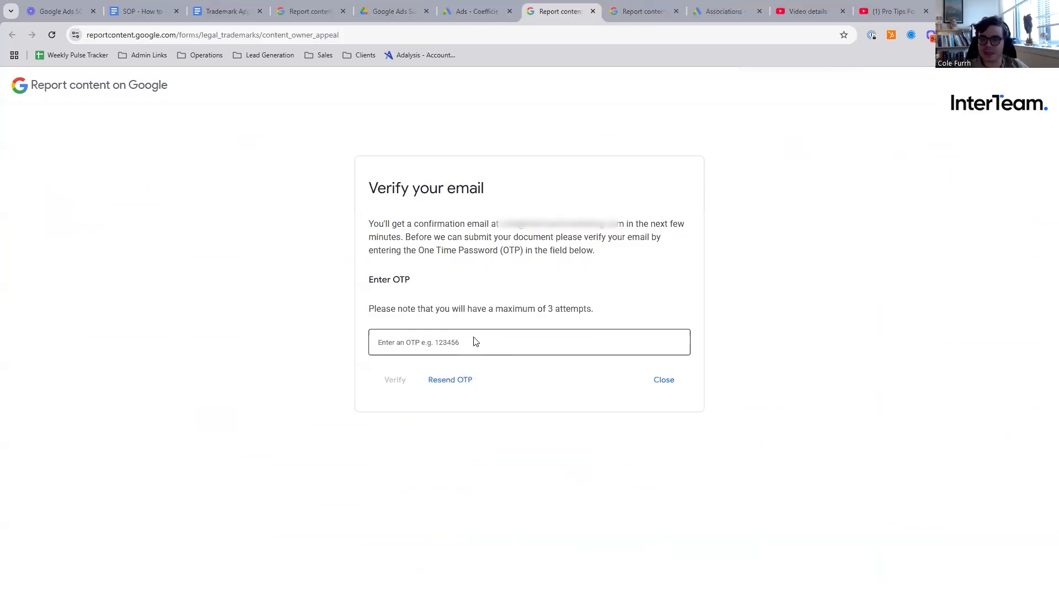
- Enter the one-time password received by e-mail and verify it to open the appeal form
{"action": "left_click", "coordinate": [455, 341]}
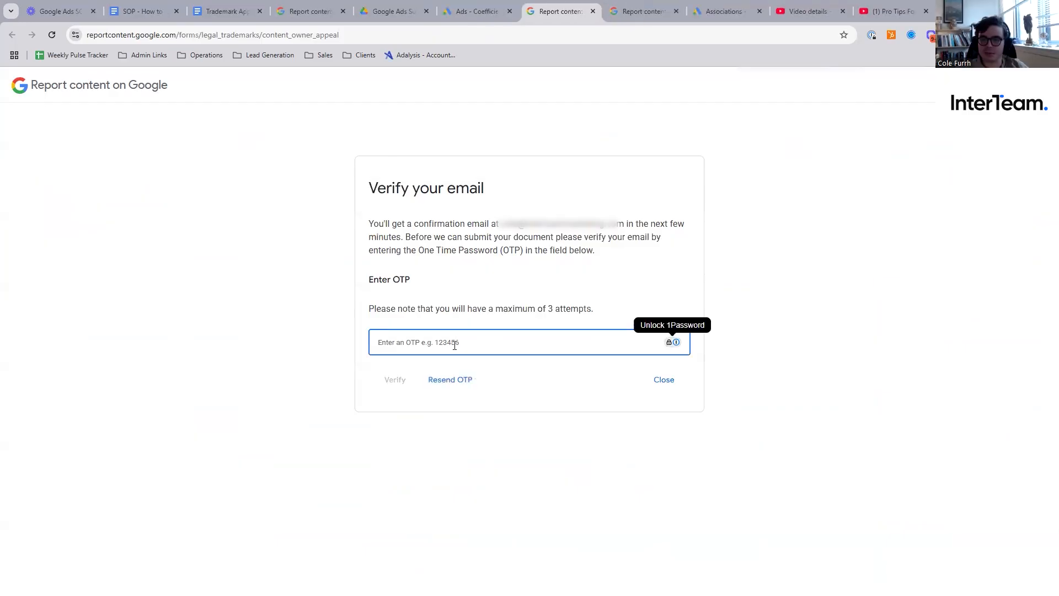
{"action": "key", "text": "ctrl+v"}
{"action": "left_click", "coordinate": [396, 381]}
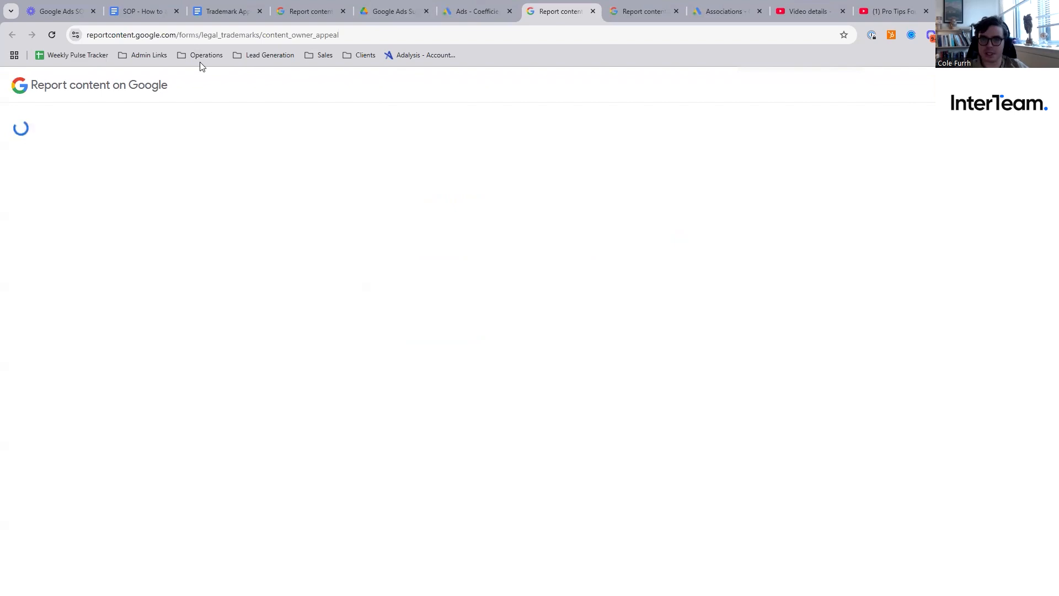
- Fill in the full legal name and company name, and set the country of residence to United States
{"action": "left_click", "coordinate": [246, 357]}
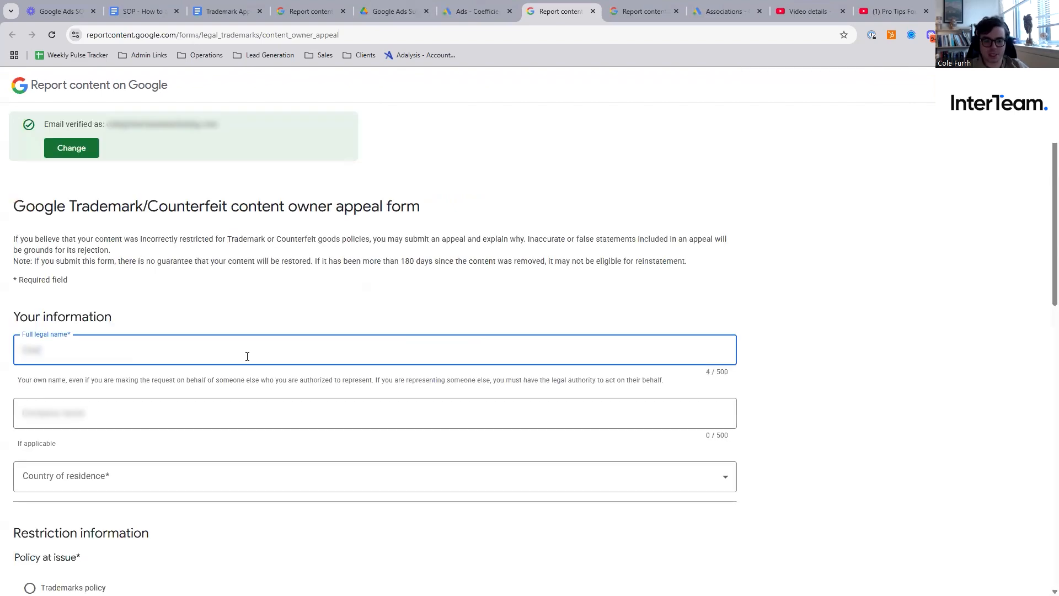
{"action": "key", "text": "Tab"}
{"action": "type", "text": "Inter"}
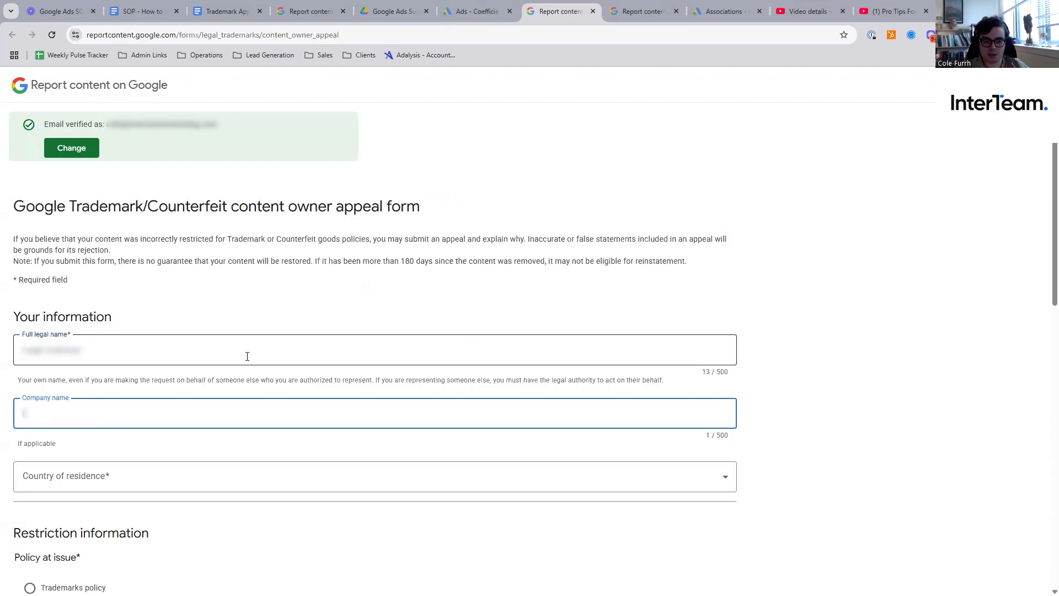
{"action": "type", "text": "Team t"}
{"action": "key", "text": "Tab"}
{"action": "left_click", "coordinate": [725, 478]}
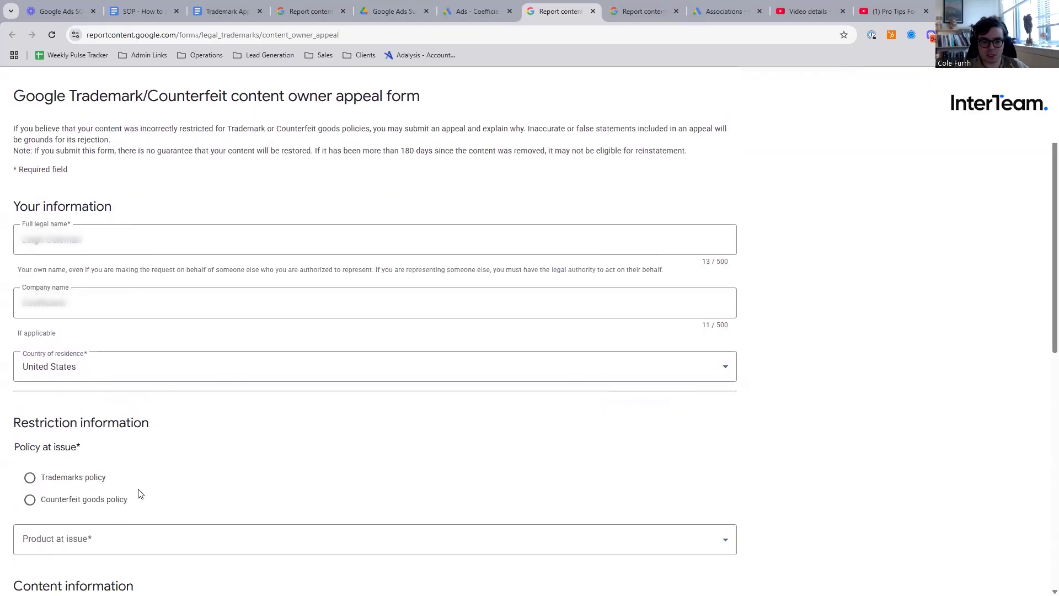
- Choose Trademarks policy as the policy at issue and Google Ads or DV360 as the product at issue
{"action": "scroll", "coordinate": [137, 492], "scroll_direction": "down", "scroll_amount": 3}
{"action": "left_click", "coordinate": [61, 315]}
{"action": "left_click", "coordinate": [173, 375]}
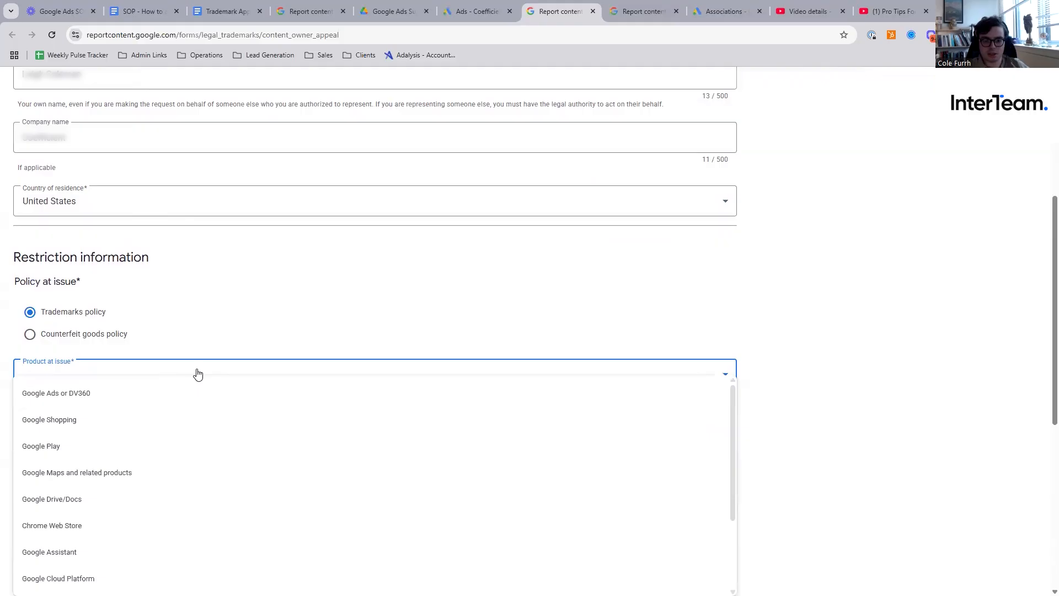
{"action": "left_click", "coordinate": [210, 395]}
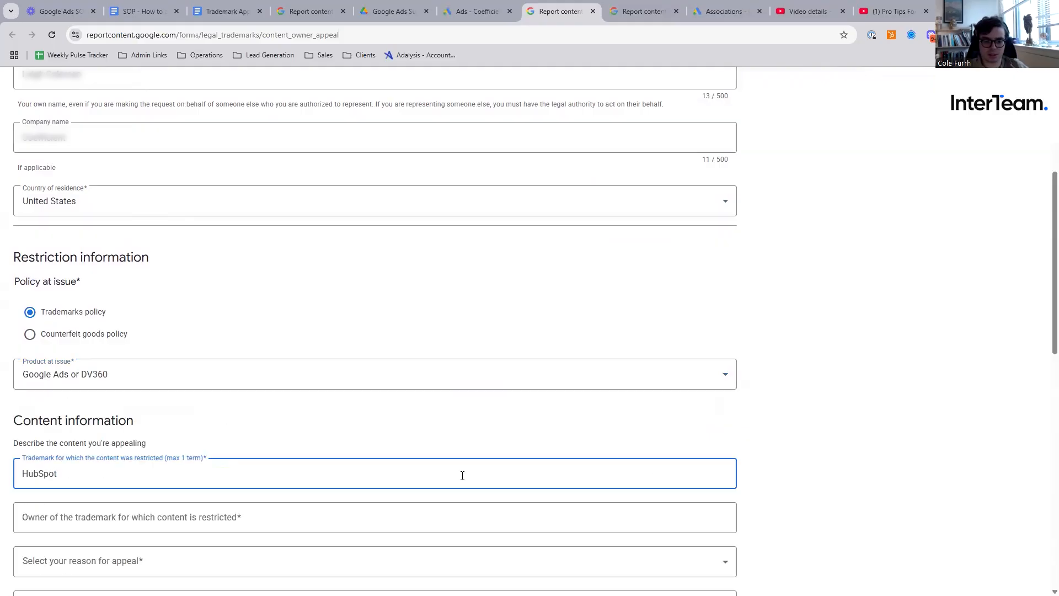
- Enter HubSpot as both the restricted trademark and the owner of the trademark
{"action": "scroll", "coordinate": [207, 396], "scroll_direction": "down", "scroll_amount": 2}
{"action": "left_click", "coordinate": [207, 396]}
{"action": "type", "text": "HubSpot"}
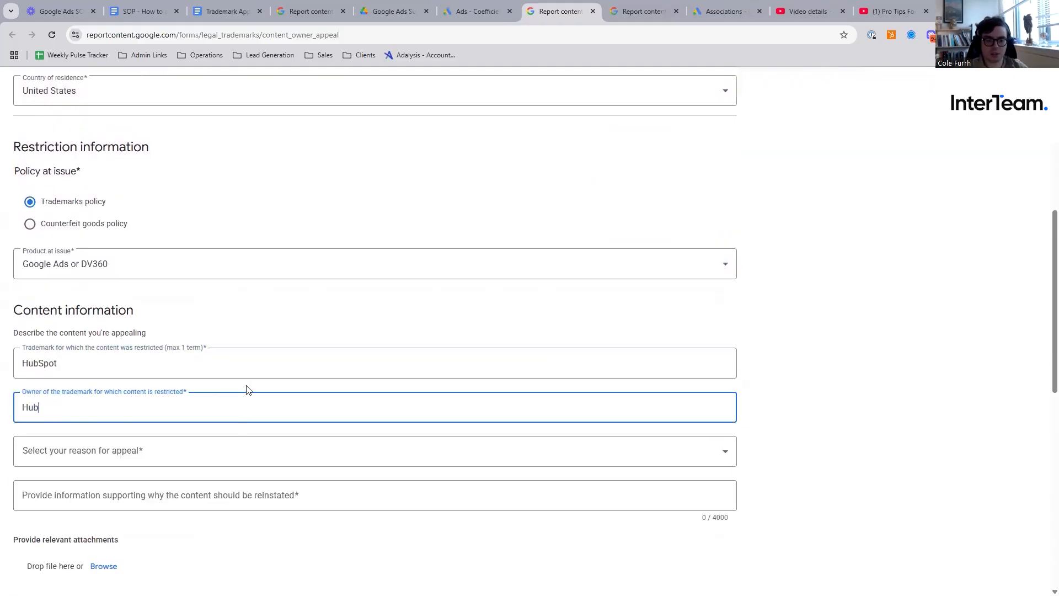
- Set the reason for appeal to "I have a legal right to use the trademark"
{"action": "left_click", "coordinate": [234, 457]}
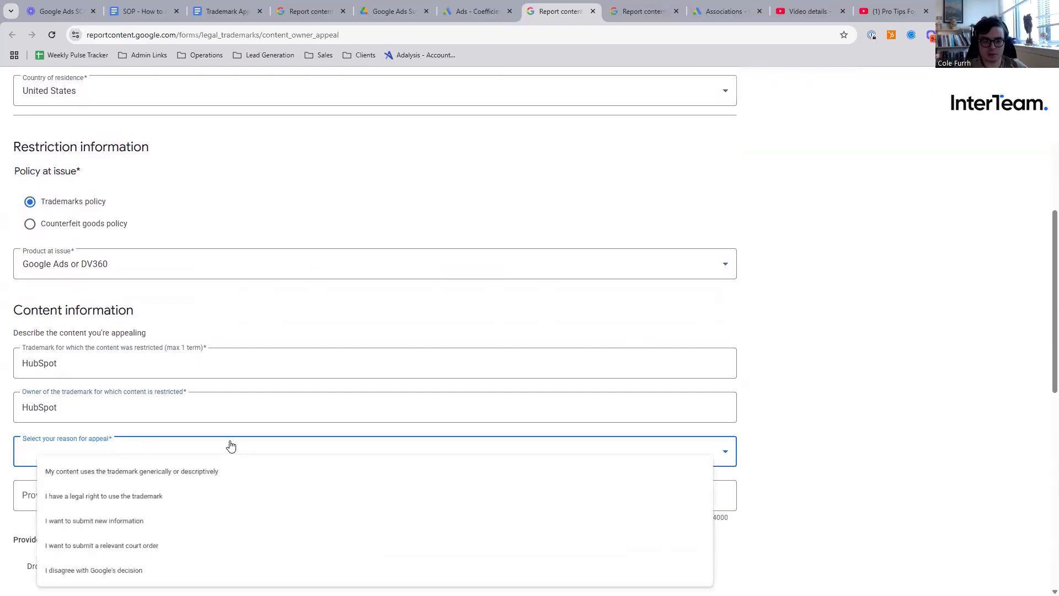
{"action": "scroll", "coordinate": [941, 310], "scroll_direction": "down", "scroll_amount": 1}
{"action": "scroll", "coordinate": [941, 310], "scroll_direction": "down", "scroll_amount": 2}
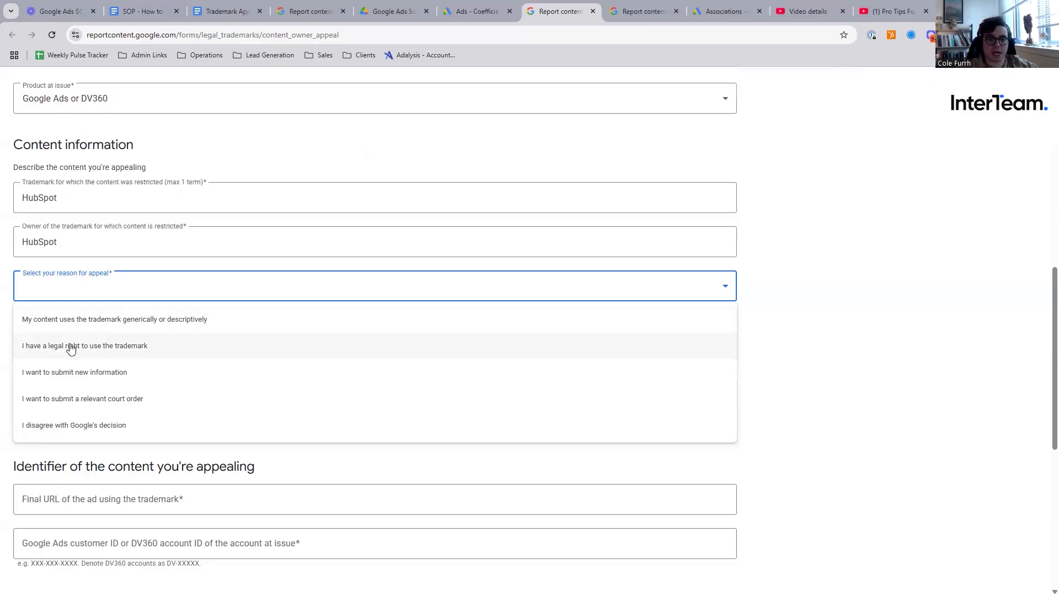
{"action": "left_click", "coordinate": [90, 348]}
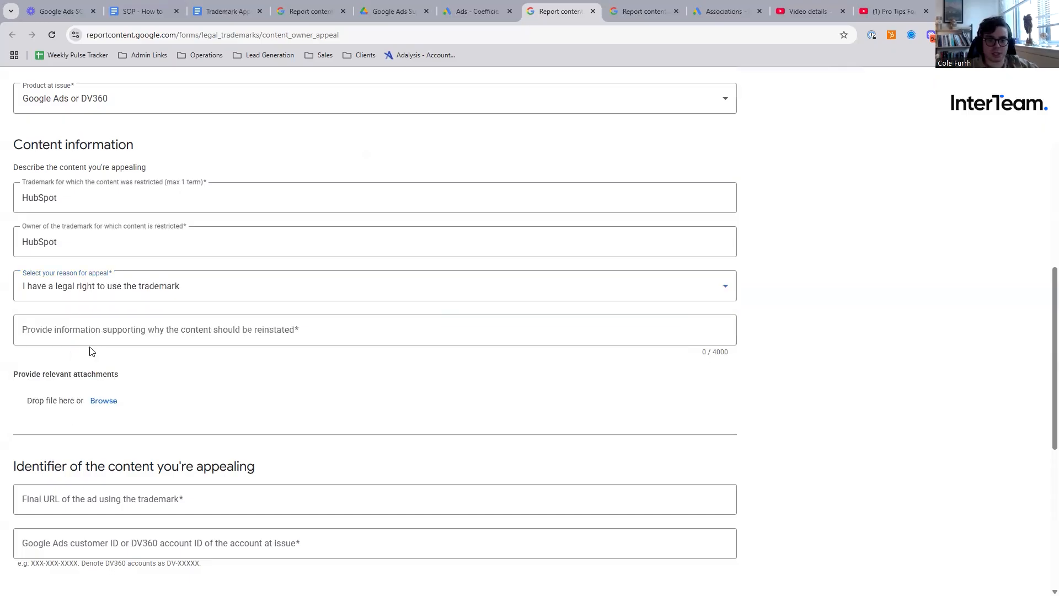
- Draft the supporting information as "Our company has been legally approved legal trademark rights", removing the extra space before "legal"
{"action": "left_click", "coordinate": [118, 320]}
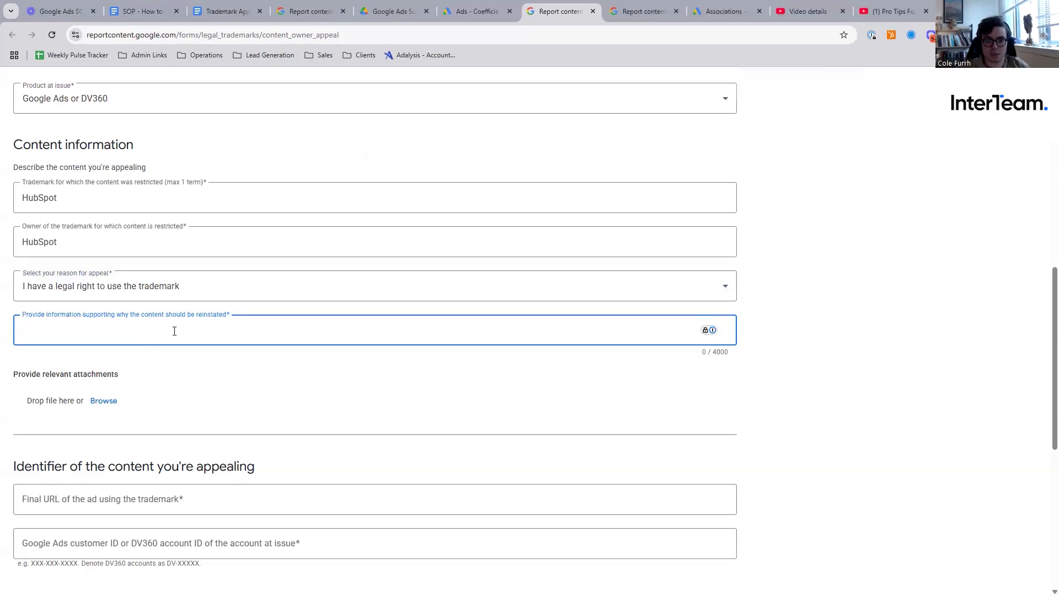
{"action": "type", "text": "Our company has legal "}
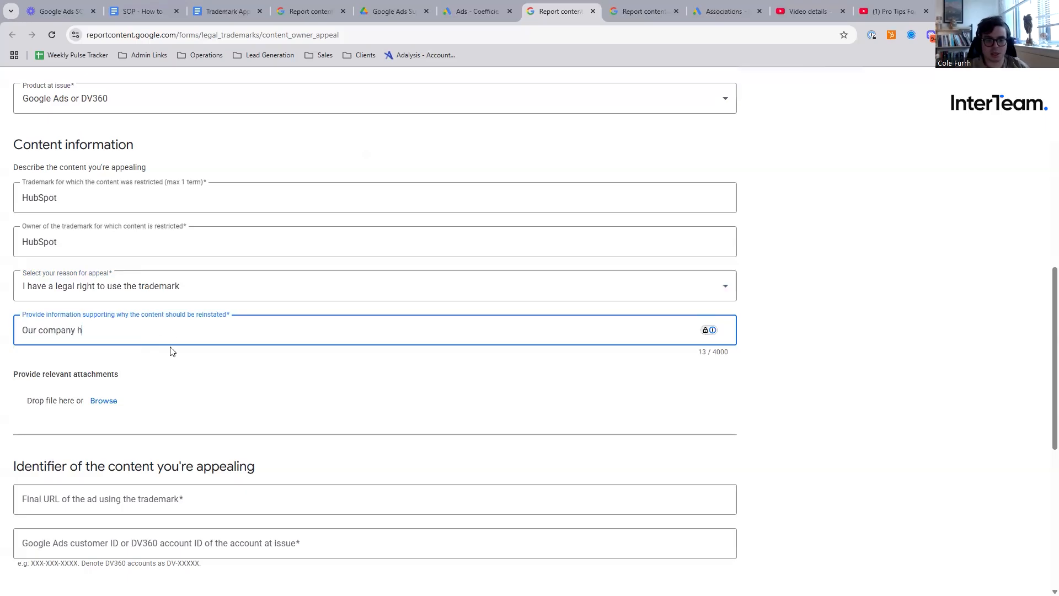
{"action": "type", "text": "trademark rights"}
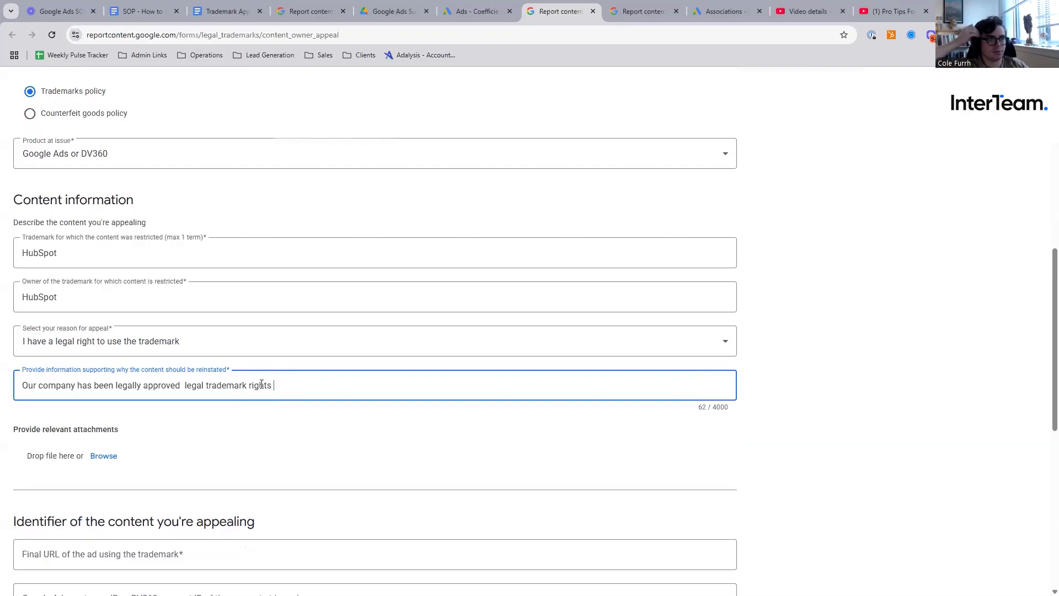
{"action": "key", "text": "ctrl+a"}
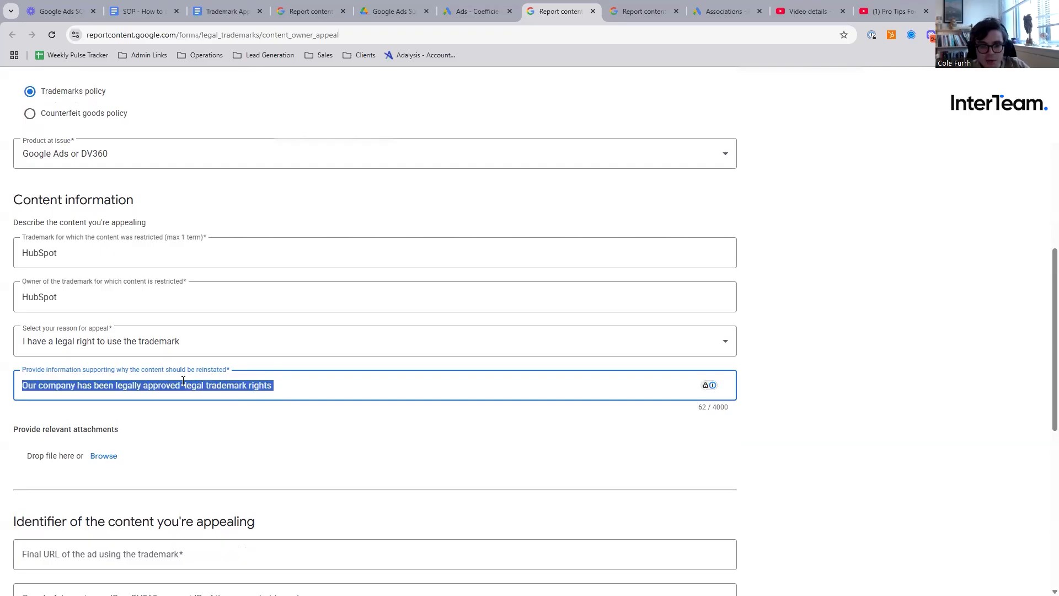
{"action": "left_click", "coordinate": [183, 385]}
{"action": "key", "text": "BackSpace"}
{"action": "left_click", "coordinate": [306, 386]}
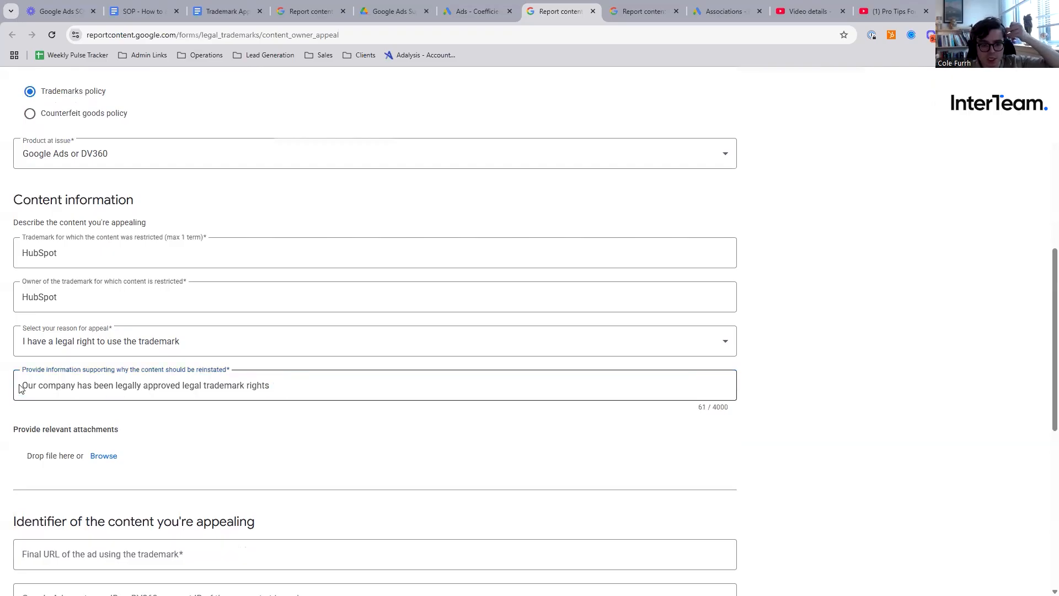
{"action": "left_click_drag", "start_coordinate": [22, 384], "coordinate": [288, 383]}
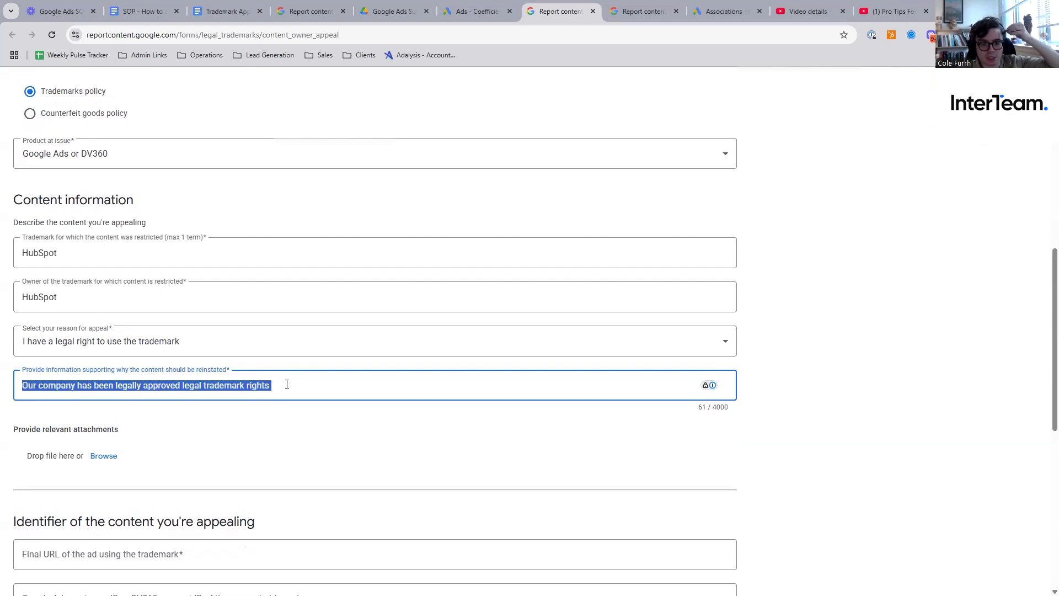
{"action": "left_click", "coordinate": [288, 382]}
- Replace "legal trademark rights" with "to use the trademarked term. You can reference the attached document "HubSpot Trademark License Agreement" for proof of this."
{"action": "left_click_drag", "start_coordinate": [182, 381], "coordinate": [523, 386]}
{"action": "type", "text": "to use th"}
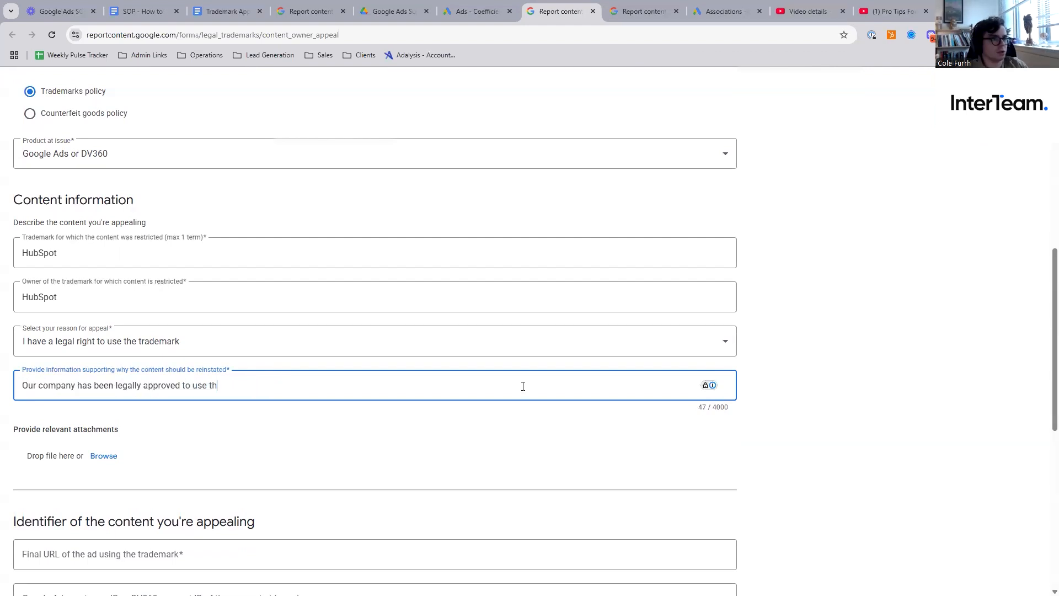
{"action": "type", "text": "e trademarked term. You c"}
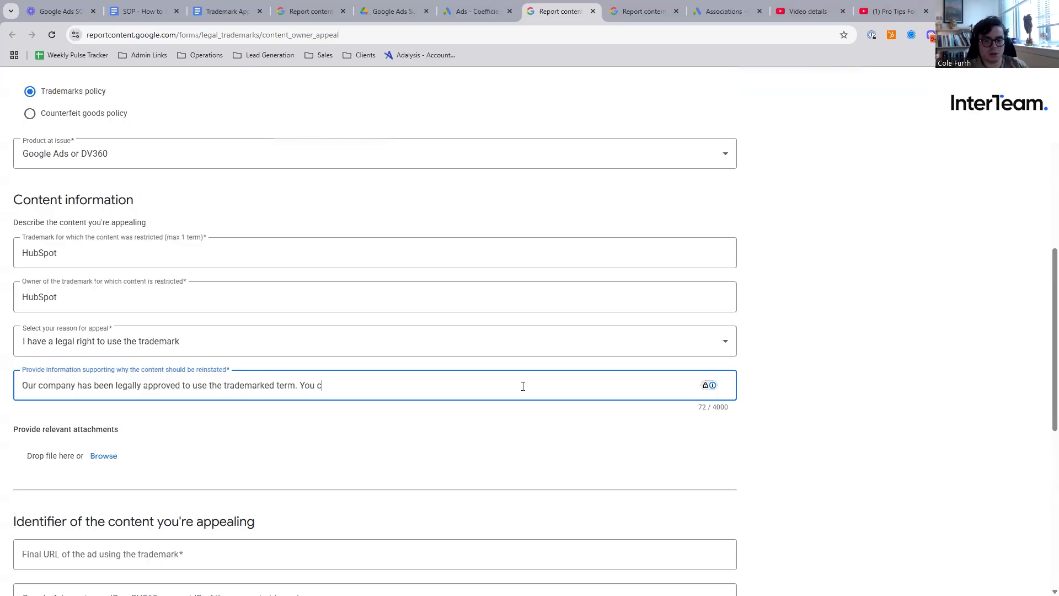
{"action": "type", "text": "an reference the t"}
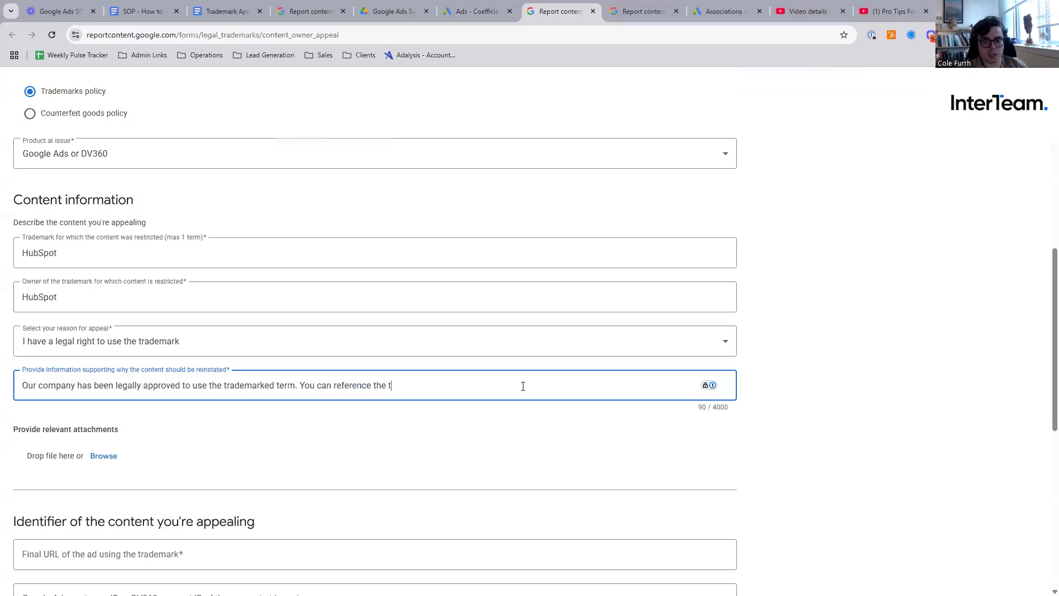
{"action": "key", "text": "BackSpace"}
{"action": "type", "text": "attached document \"HubSpot "}
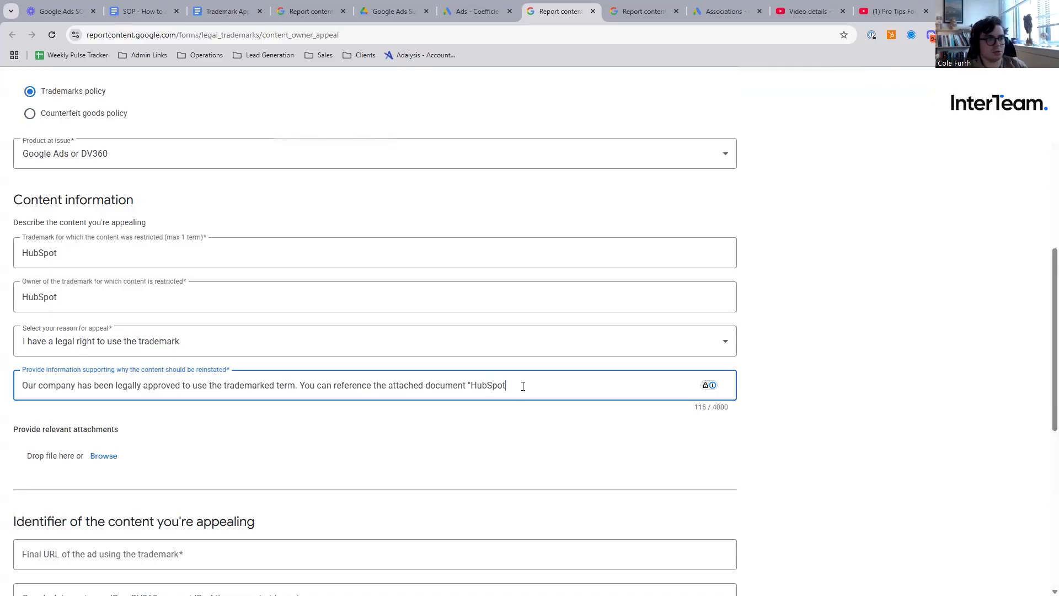
{"action": "type", "text": "Trademark License"}
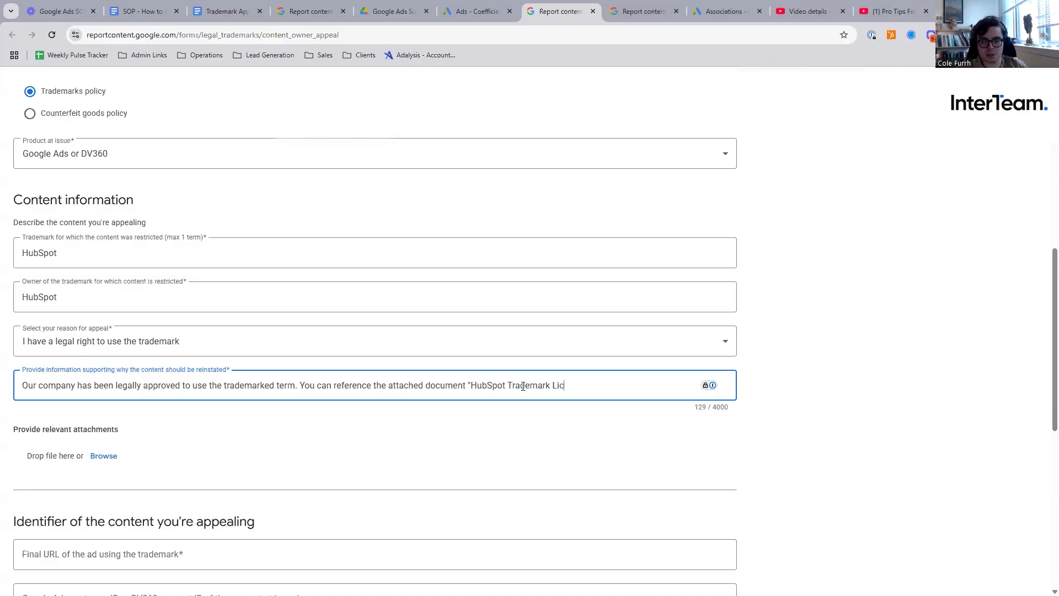
{"action": "type", "text": " Agreement\" for proof of this."}
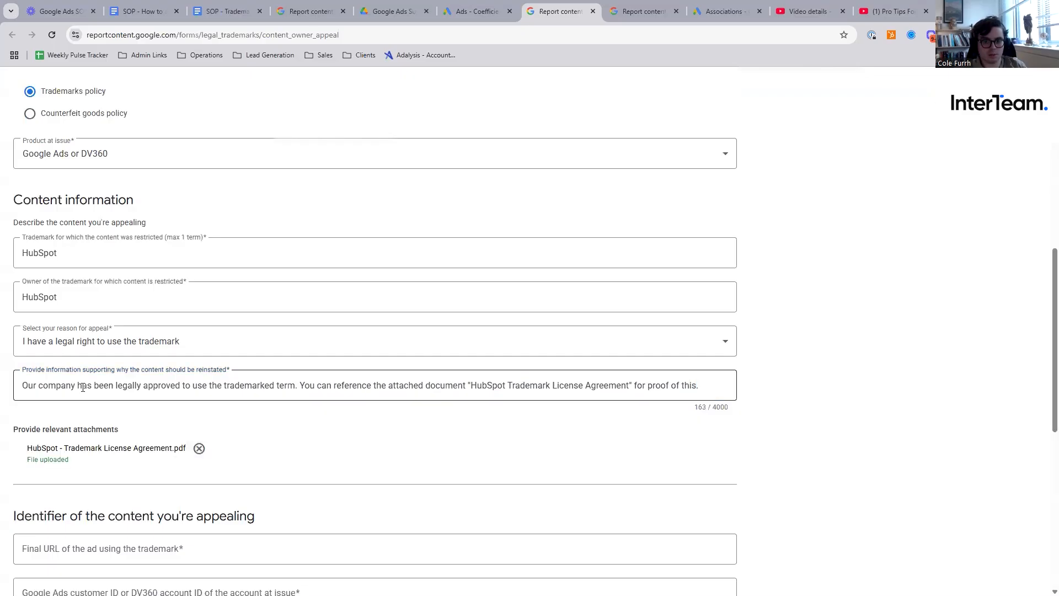
- Insert ", Coefficient Works, Inc., aka Coefficient," after "Our company" in the supporting information
{"action": "left_click", "coordinate": [82, 386]}
{"action": "type", "text": ", Coefficient Works, Inc., aka Coefficien"}
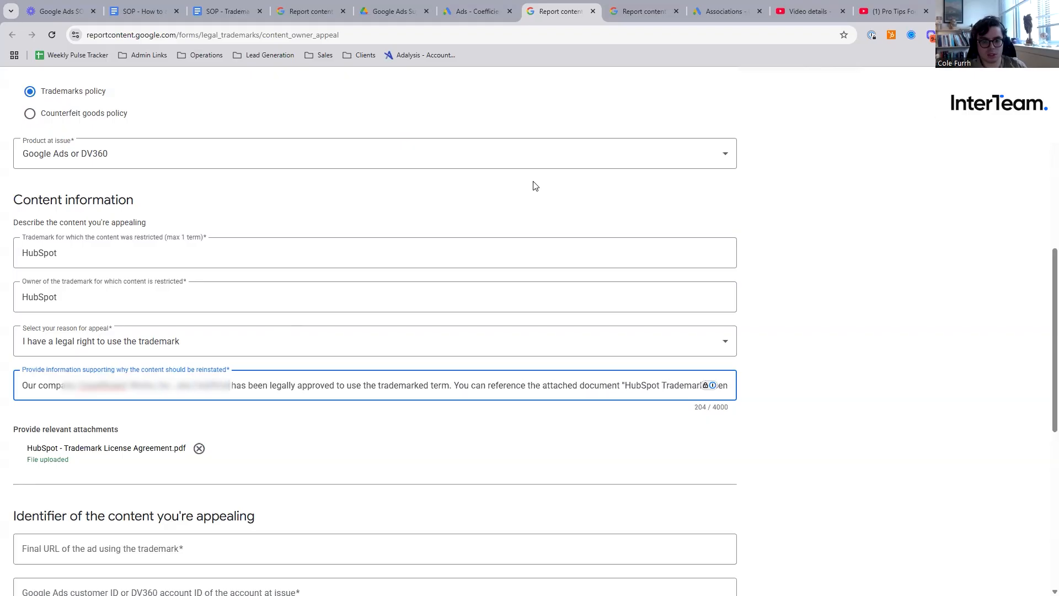
{"action": "type", "text": "nt,"}
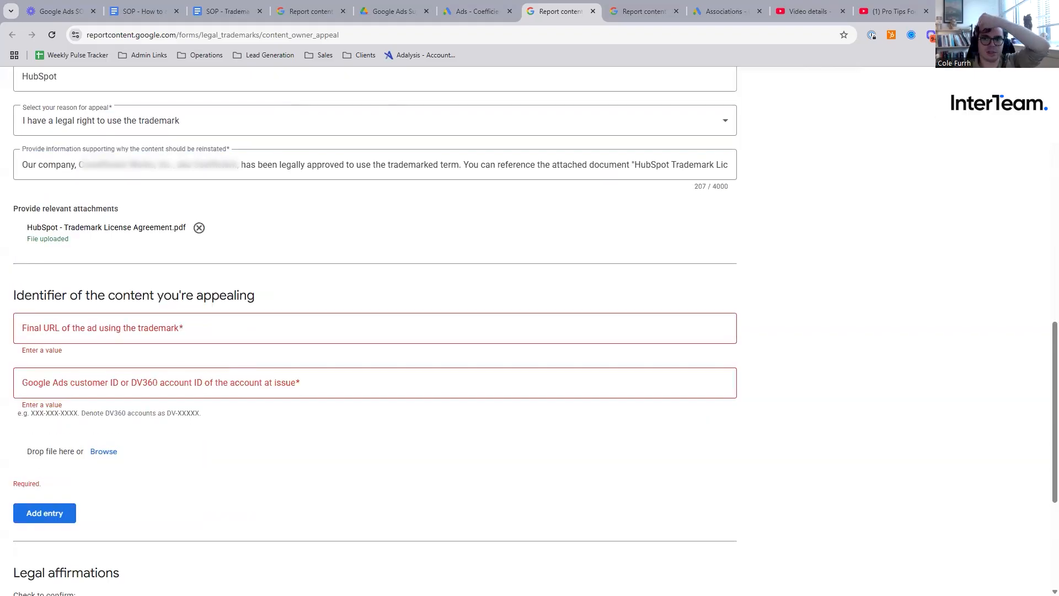
- Copy the final URL of a trademark-flagged ad in Google Ads and fill in the appeal form's final URL and account ID
{"action": "left_click", "coordinate": [477, 11]}
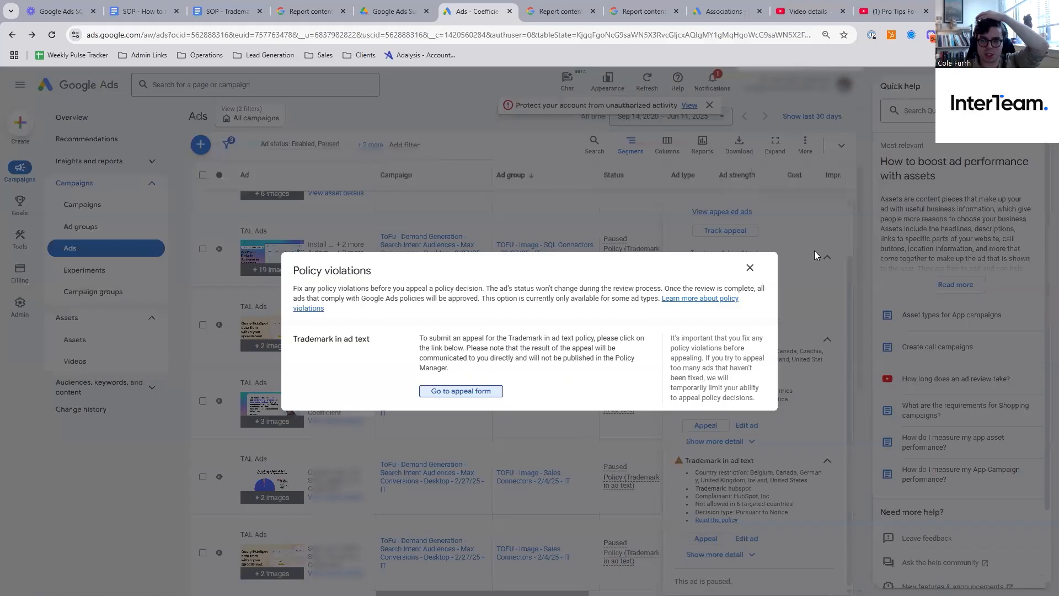
{"action": "left_click", "coordinate": [750, 269]}
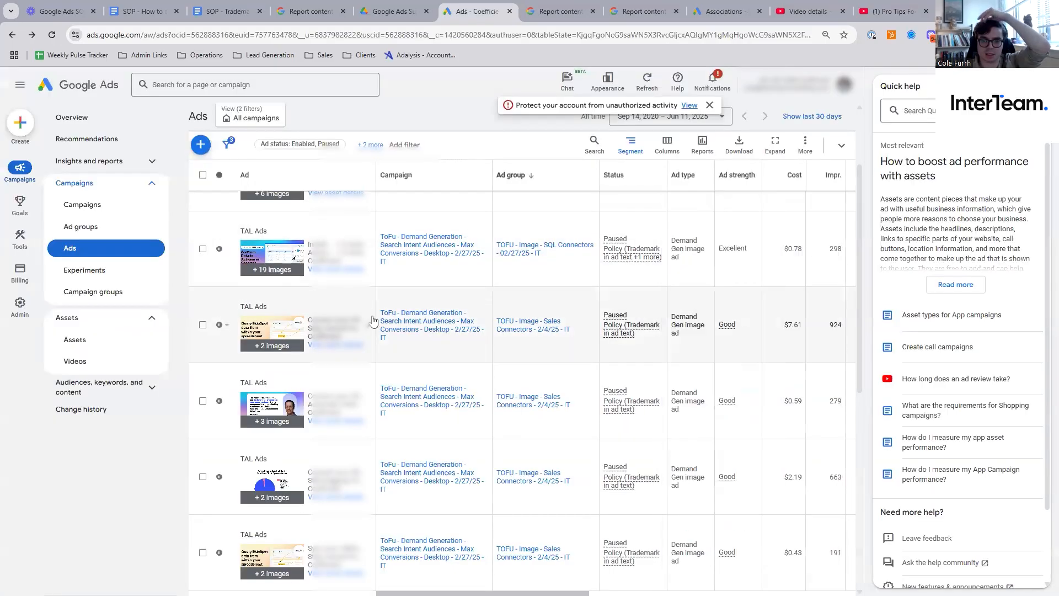
{"action": "left_click", "coordinate": [373, 320]}
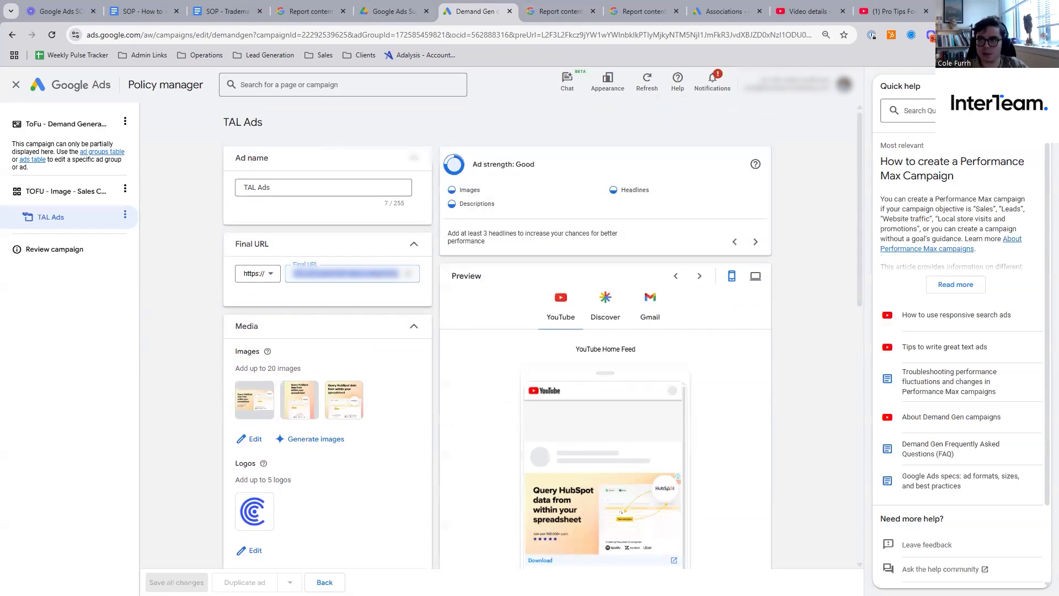
{"action": "left_click", "coordinate": [560, 11]}
{"action": "left_click", "coordinate": [251, 370]}
{"action": "key", "text": "ctrl+v"}
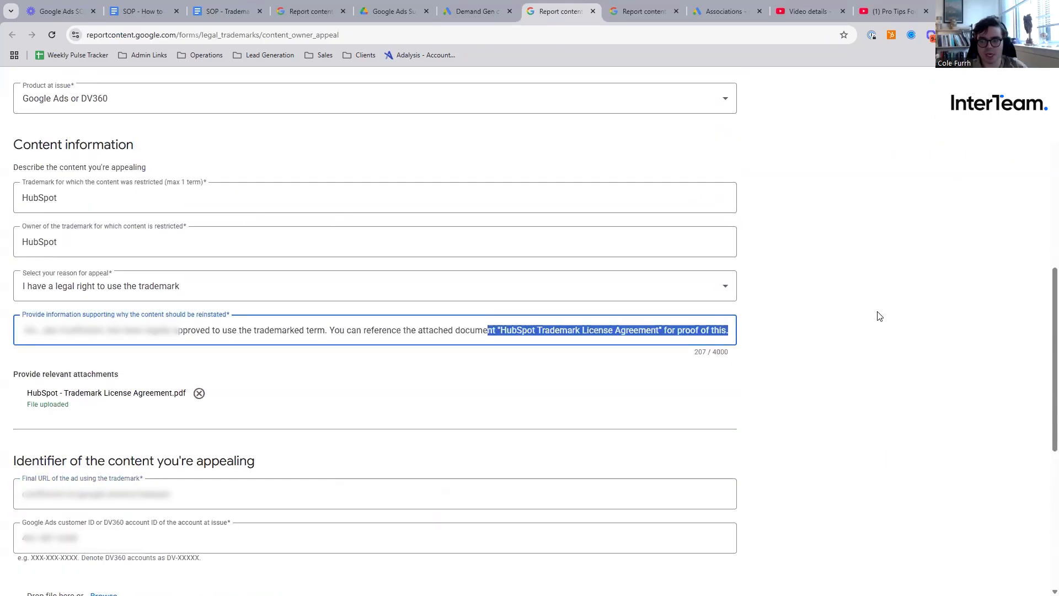
- Append "Note we're getting flagged for over 250 ads for this issue." to the end of the supporting information
{"action": "key", "text": "Right"}
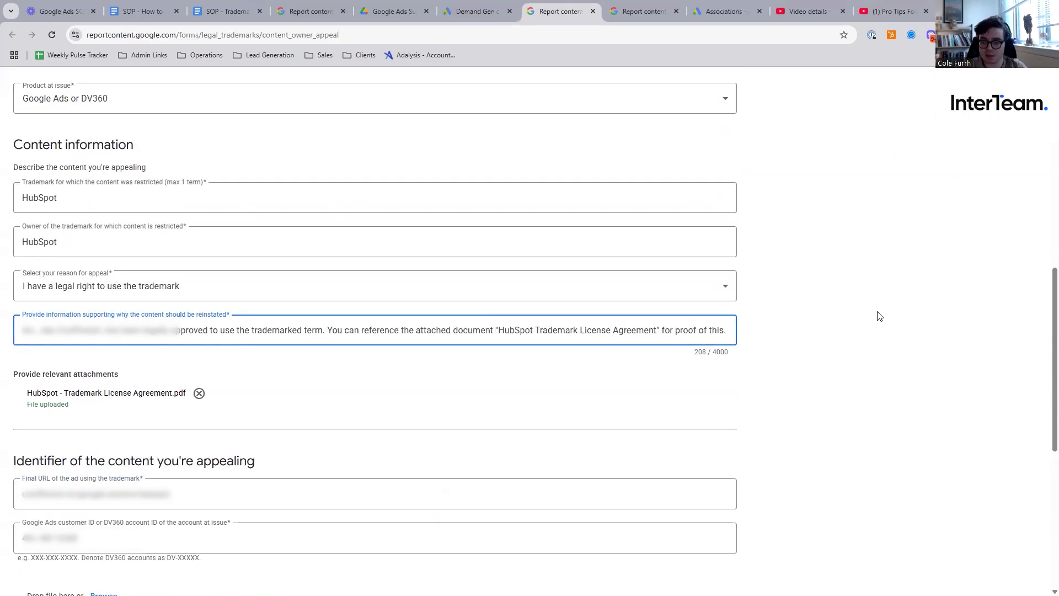
{"action": "type", "text": "Note"}
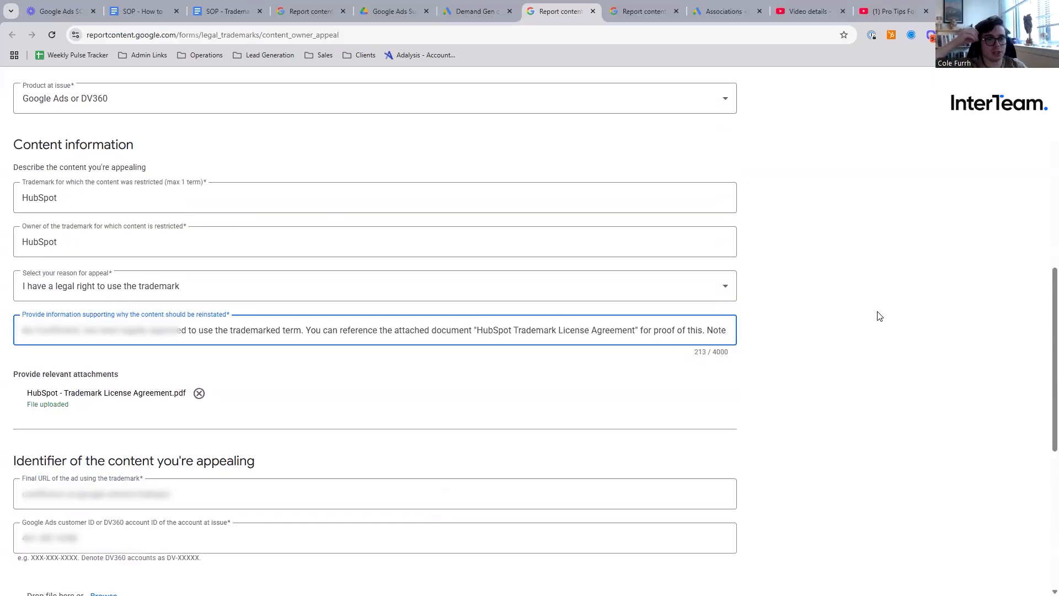
{"action": "type", "text": "we"}
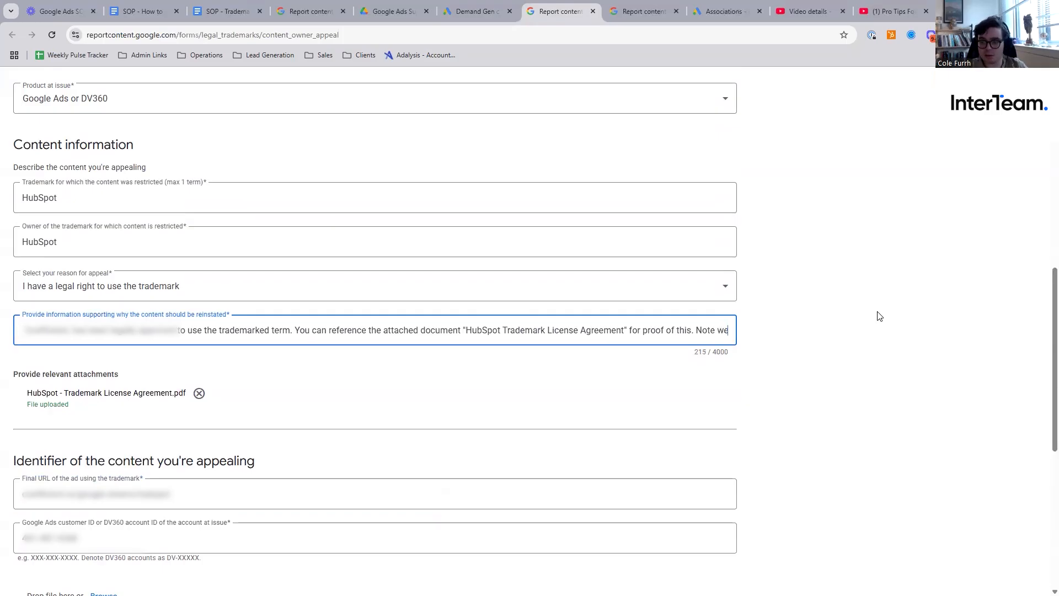
{"action": "type", "text": "'re getting "}
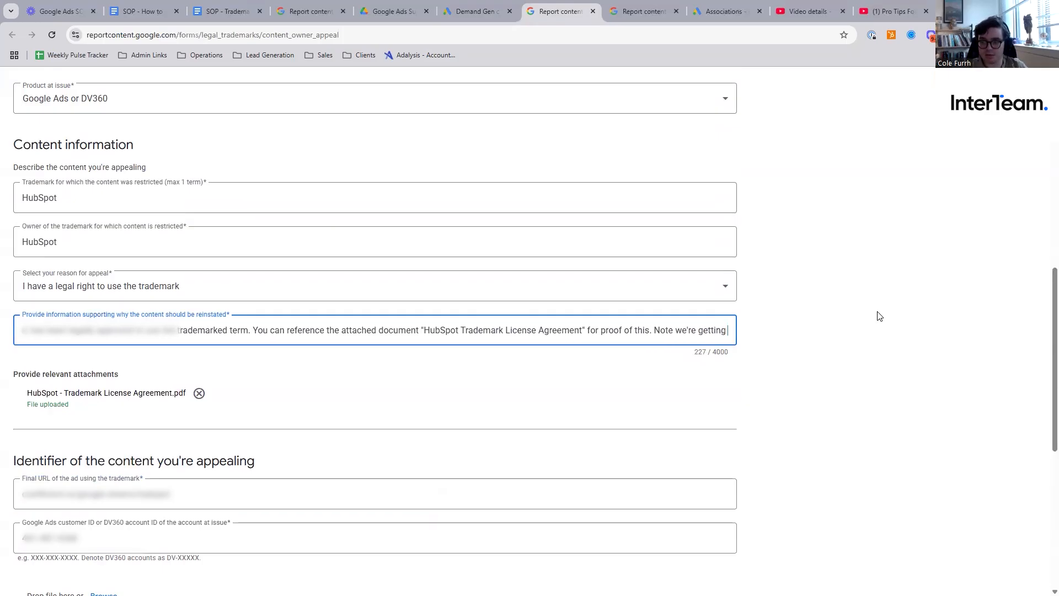
{"action": "type", "text": "flagged for over "}
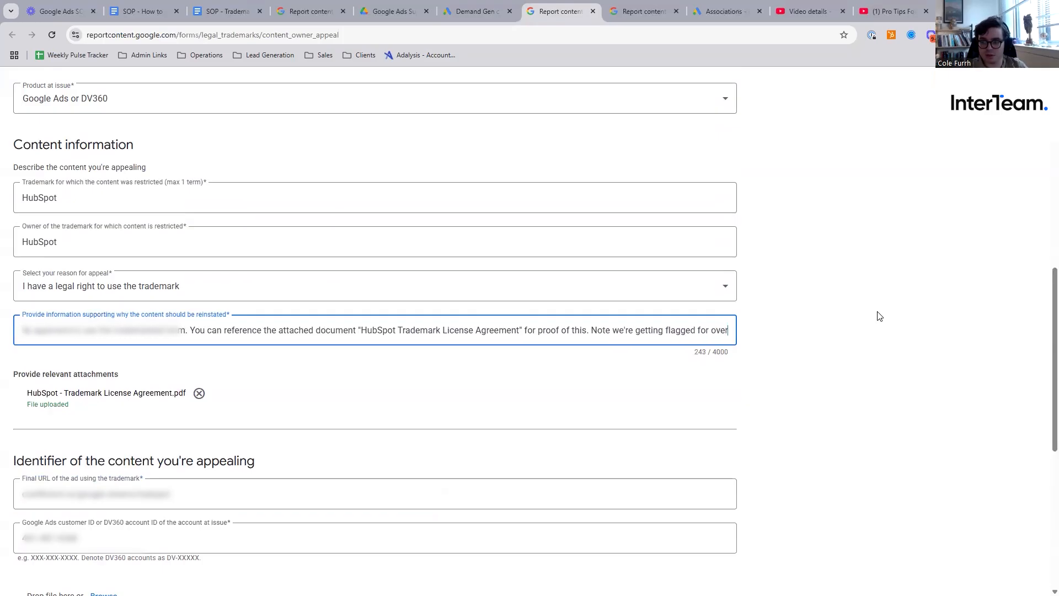
{"action": "type", "text": "250 ads for this issue. I've added the URL p"}
{"action": "key", "text": "BackSpace"}
{"action": "key", "text": "BackSpace"}
{"action": "key", "text": "BackSpace"}
{"action": "key", "text": "BackSpace"}
{"action": "key", "text": "BackSpace"}
{"action": "key", "text": "BackSpace"}
{"action": "key", "text": "BackSpace"}
{"action": "key", "text": "BackSpace"}
{"action": "key", "text": "BackSpace"}
{"action": "key", "text": "BackSpace"}
{"action": "key", "text": "BackSpace"}
{"action": "key", "text": "BackSpace"}
{"action": "key", "text": "BackSpace"}
{"action": "key", "text": "BackSpace"}
{"action": "key", "text": "BackSpace"}
{"action": "key", "text": "BackSpace"}
{"action": "key", "text": "BackSpace"}
{"action": "key", "text": "BackSpace"}
{"action": "key", "text": "BackSpace"}
{"action": "key", "text": "BackSpace"}
{"action": "left_click", "coordinate": [498, 331]}
{"action": "left_click_drag", "start_coordinate": [500, 331], "coordinate": [1042, 339]}
- Check the content identifier entries and legal affirmations, and complete the "I'm not a robot" verification
{"action": "scroll", "coordinate": [498, 371], "scroll_direction": "down", "scroll_amount": 2}
{"action": "triple_click", "coordinate": [197, 353]}
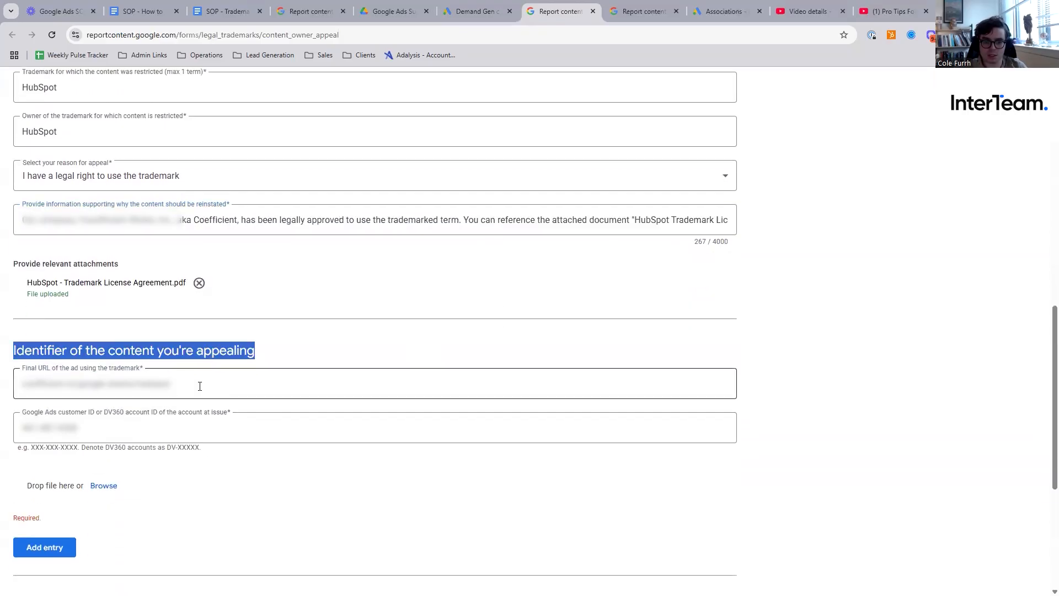
{"action": "triple_click", "coordinate": [200, 389]}
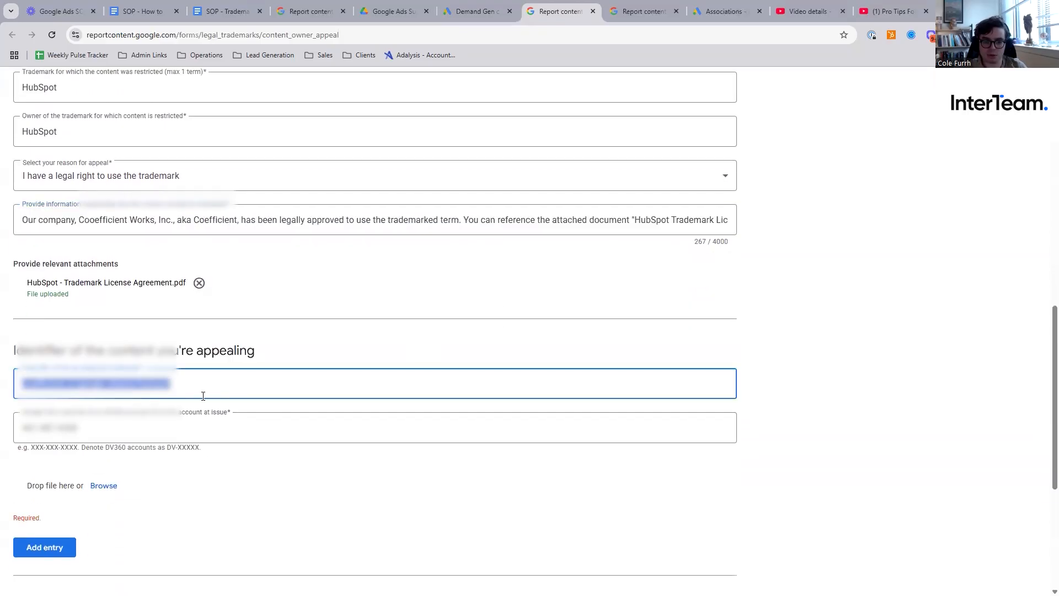
{"action": "scroll", "coordinate": [101, 381], "scroll_direction": "down", "scroll_amount": 2}
{"action": "left_click", "coordinate": [134, 399]}
{"action": "scroll", "coordinate": [135, 399], "scroll_direction": "down", "scroll_amount": 3}
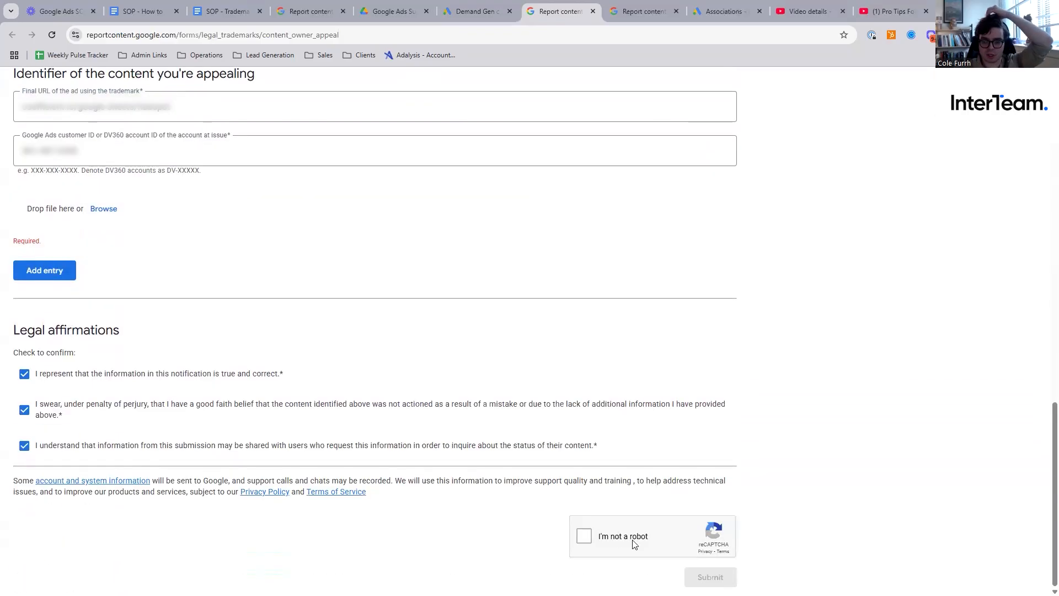
{"action": "left_click", "coordinate": [584, 535]}
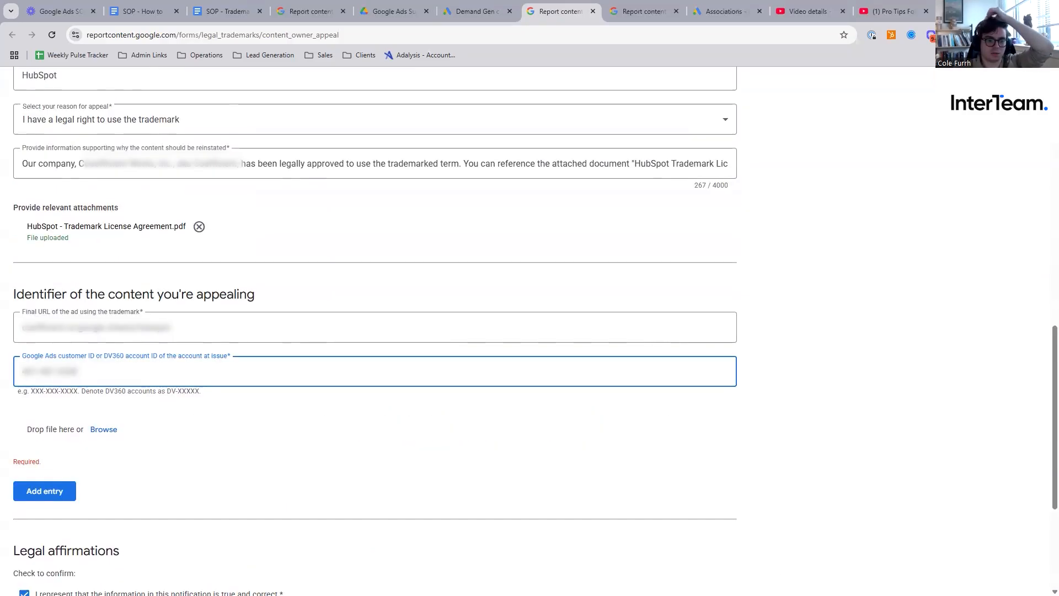
- Go back to the Policy manager in Google Ads and capture the area showing the "Trademark in ad text" ads issue
{"action": "left_click", "coordinate": [444, 6]}
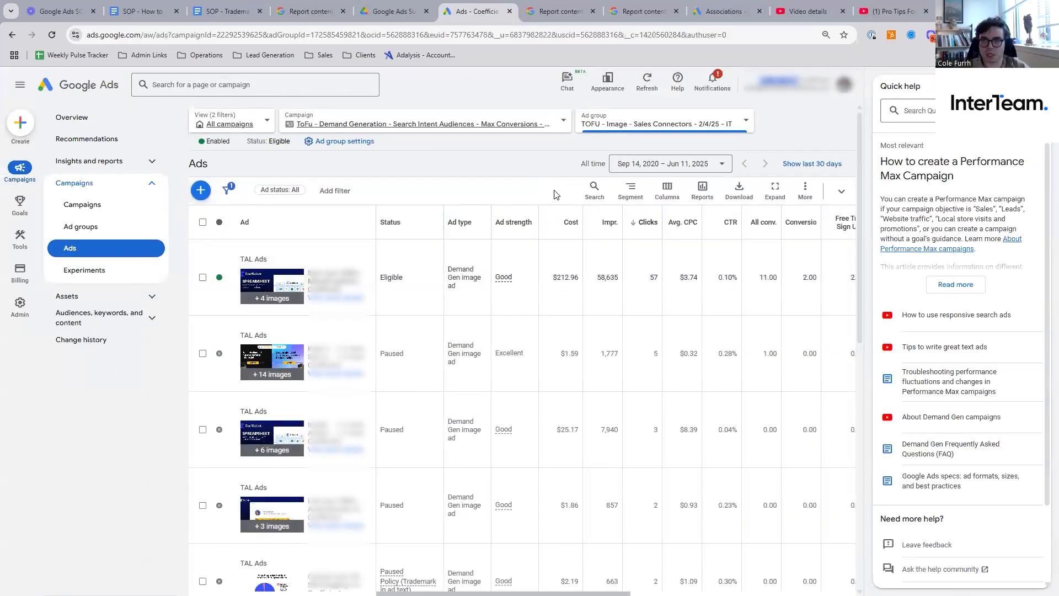
{"action": "left_click", "coordinate": [32, 35]}
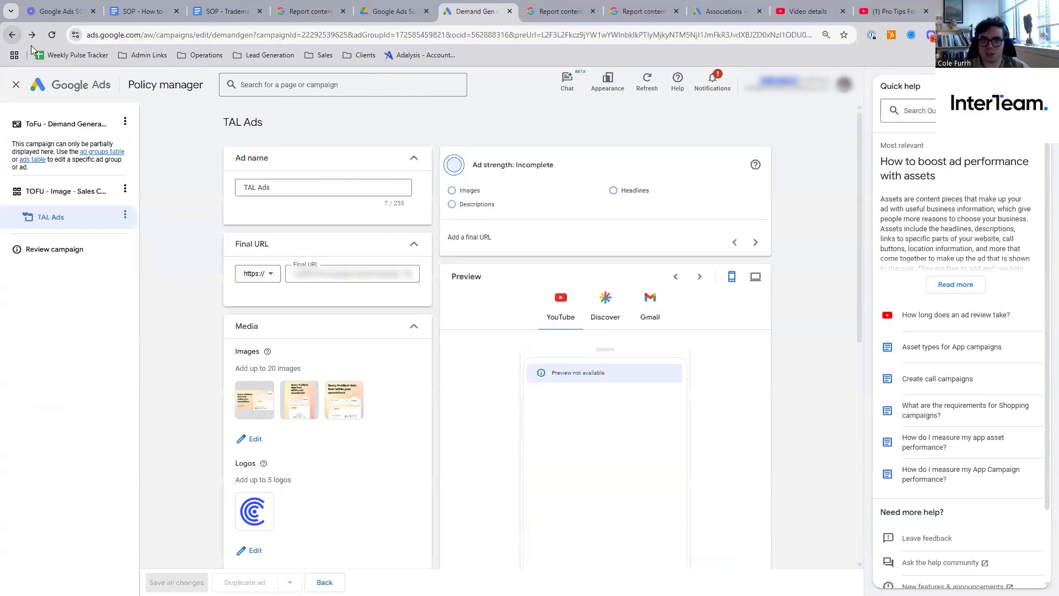
{"action": "left_click", "coordinate": [11, 35]}
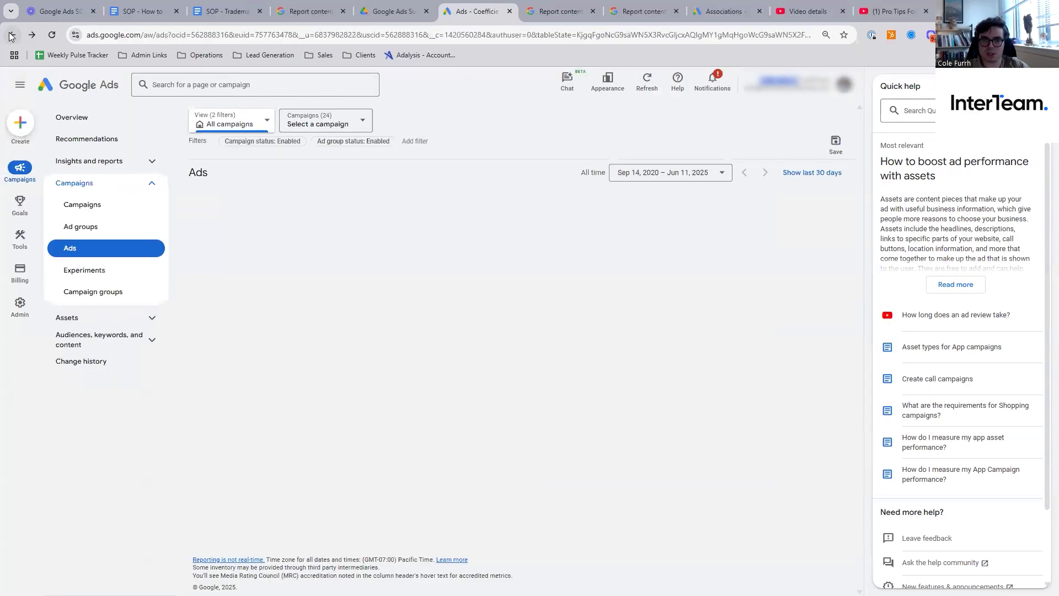
{"action": "left_click", "coordinate": [11, 34]}
{"action": "key", "text": "Print"}
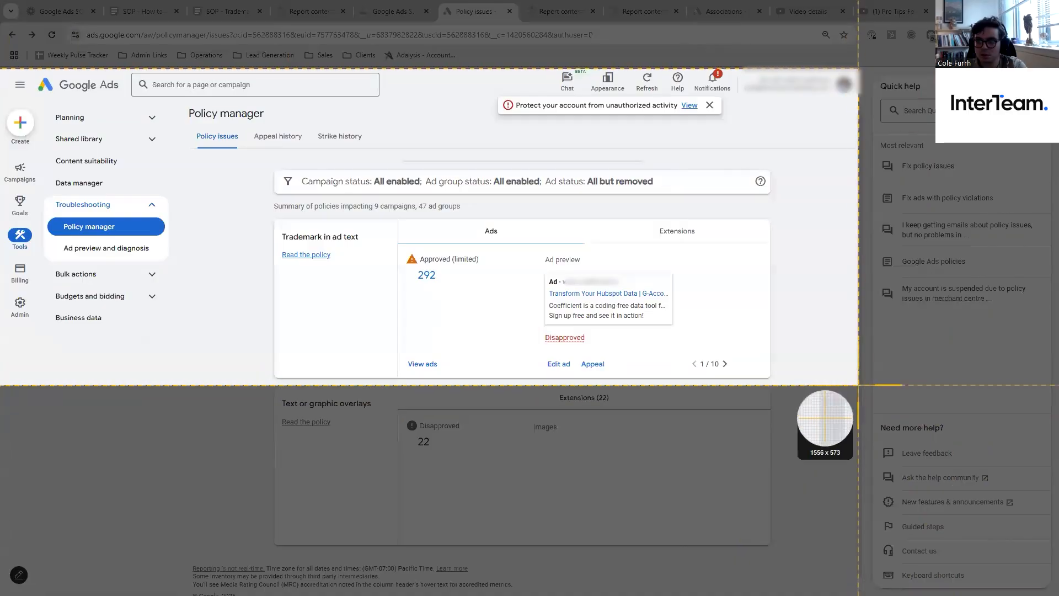
{"action": "key", "text": "Escape"}
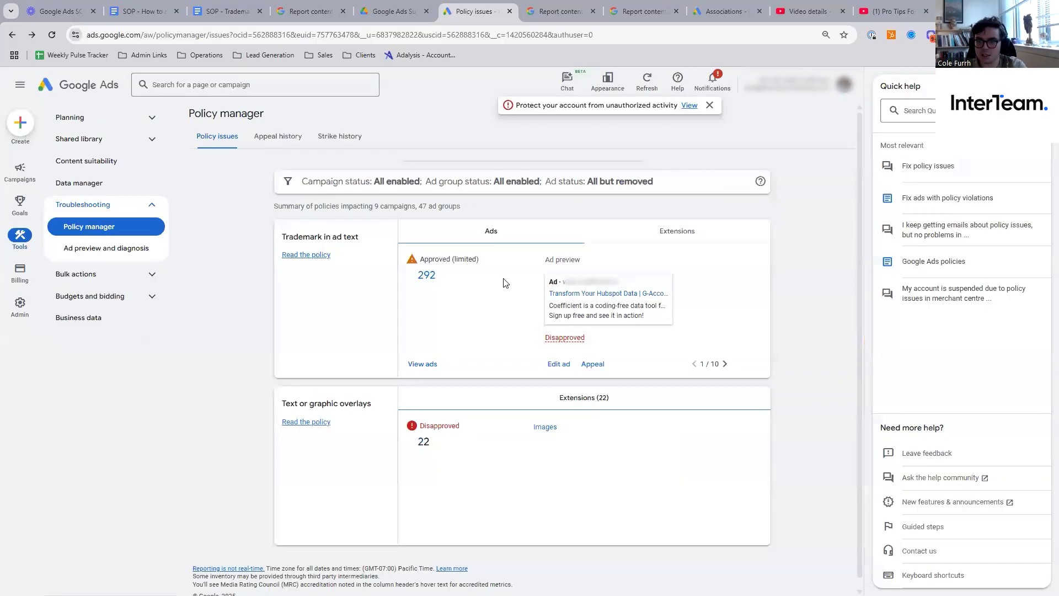
- Open the ads with limited approval for "Trademark in ad text" and expand that policy's details for the first listed ad
{"action": "left_click", "coordinate": [425, 275]}
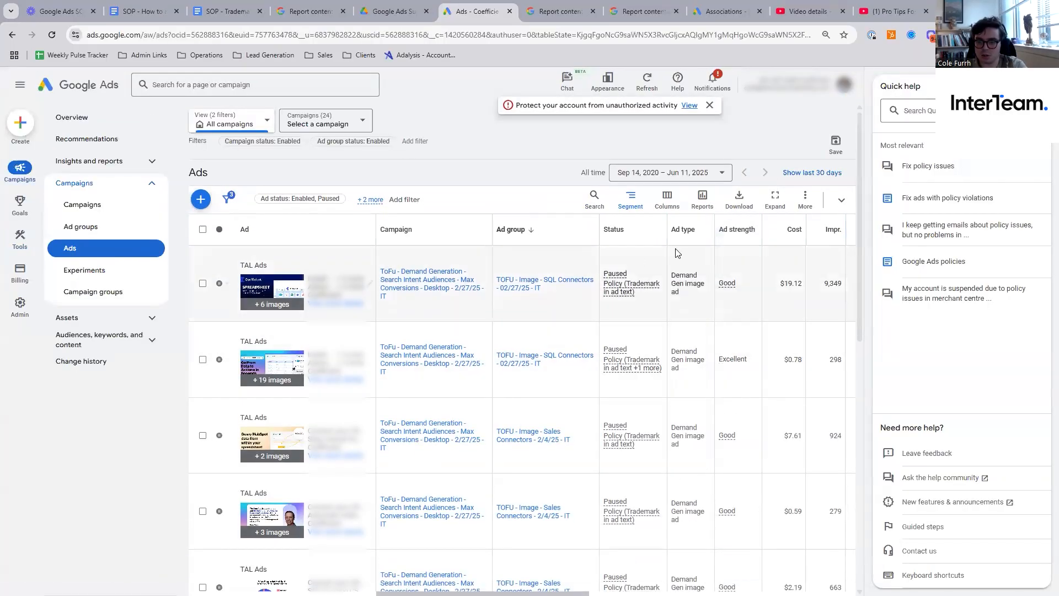
{"action": "mouse_move", "coordinate": [629, 283]}
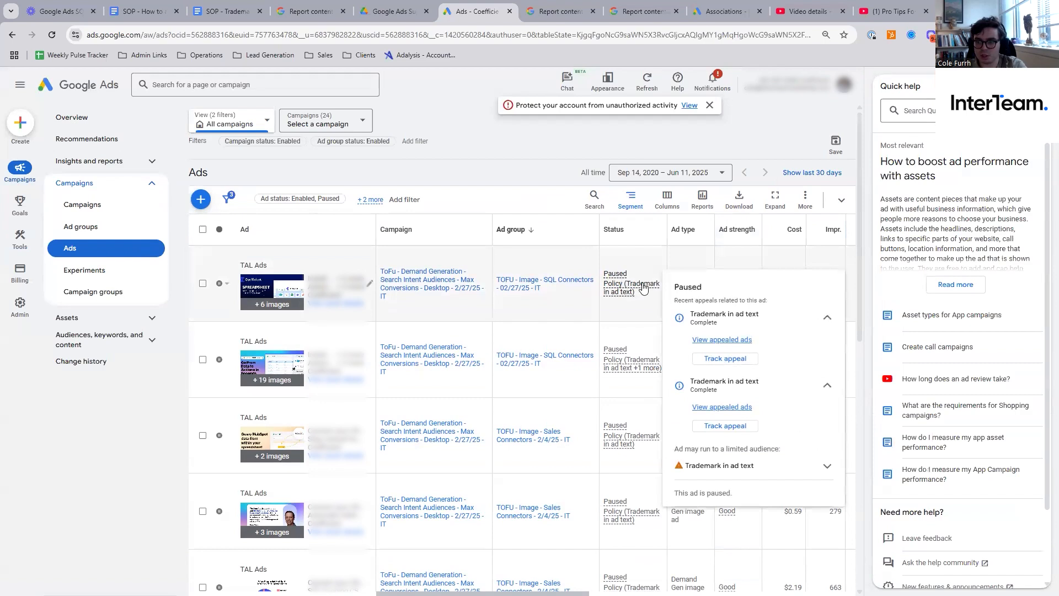
{"action": "left_click", "coordinate": [822, 468]}
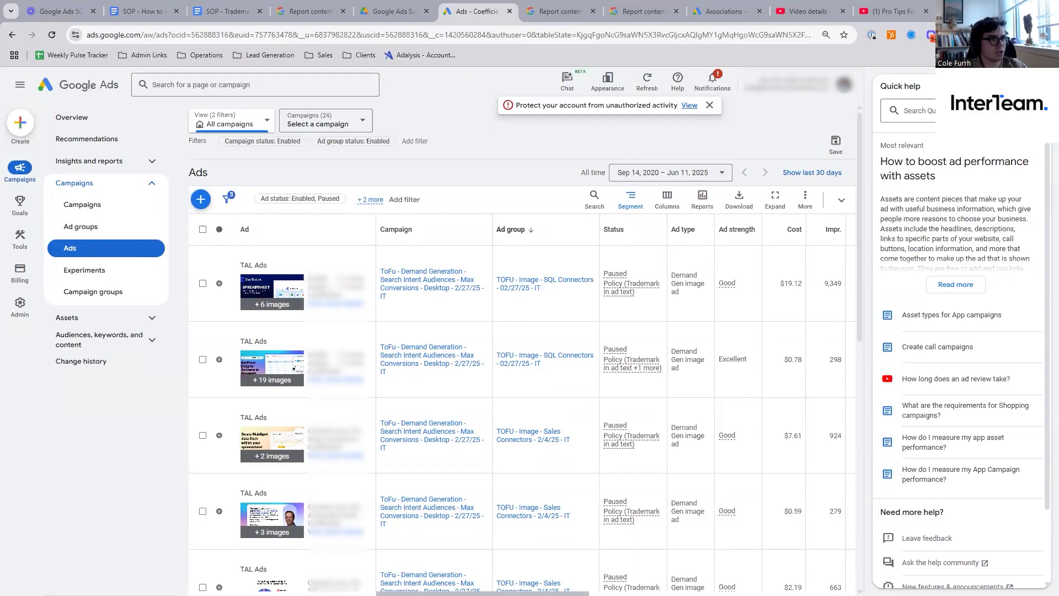
- Switch to Snagit Editor and save the combined policy screenshot in Downloads as the PNG "Trademark Policy Screens"
{"action": "key", "text": "alt+Tab"}
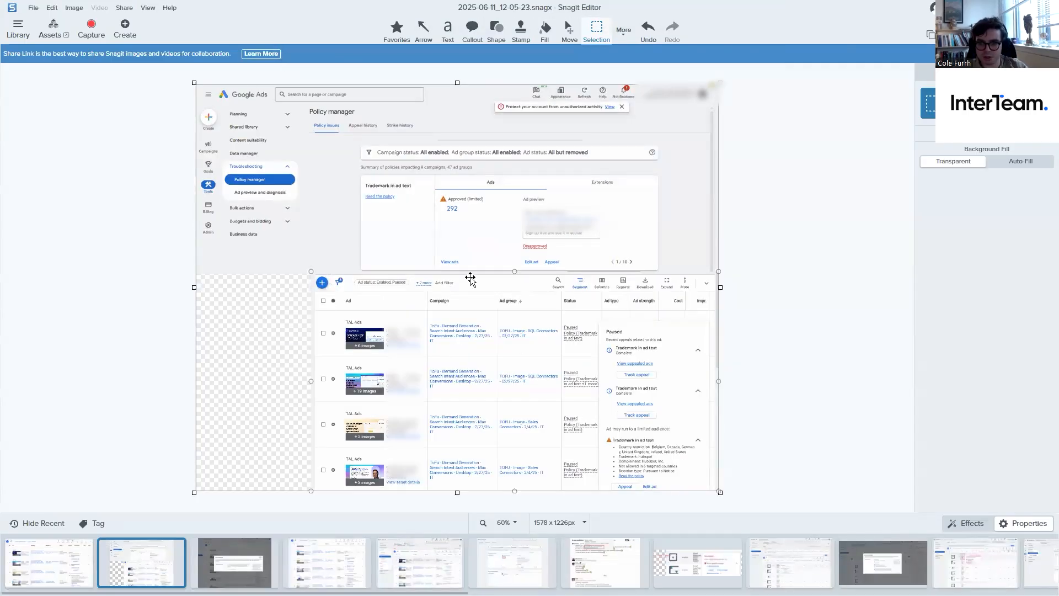
{"action": "left_click", "coordinate": [33, 7]}
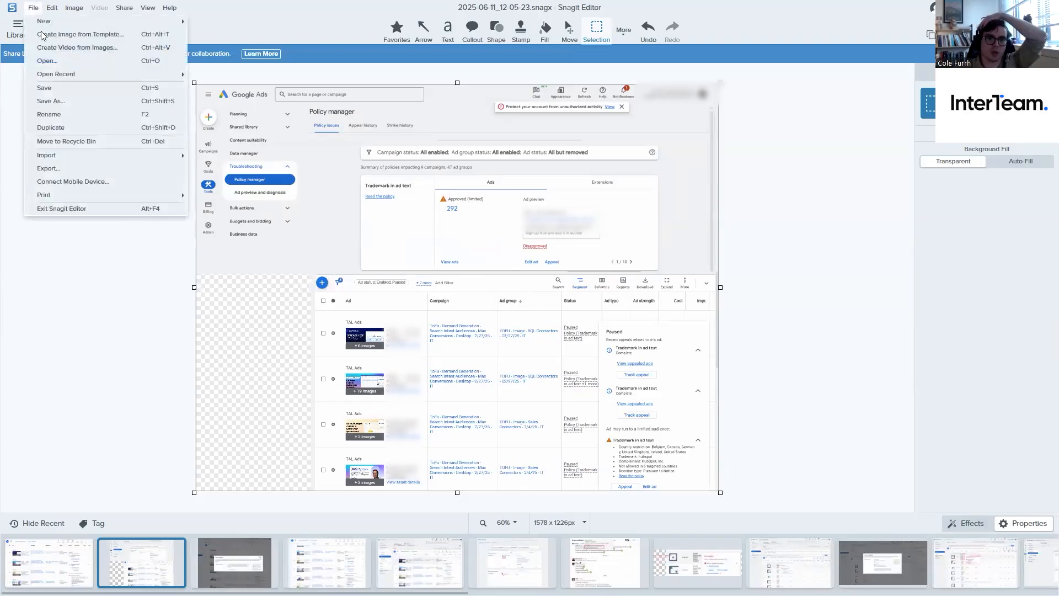
{"action": "left_click", "coordinate": [59, 101]}
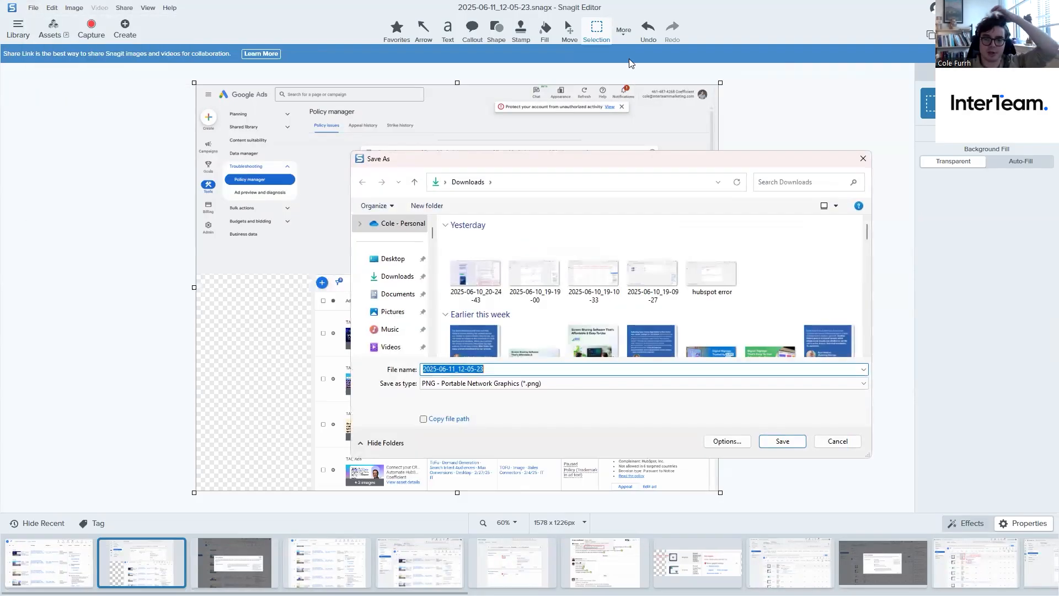
{"action": "type", "text": "Trademark Policy Screens"}
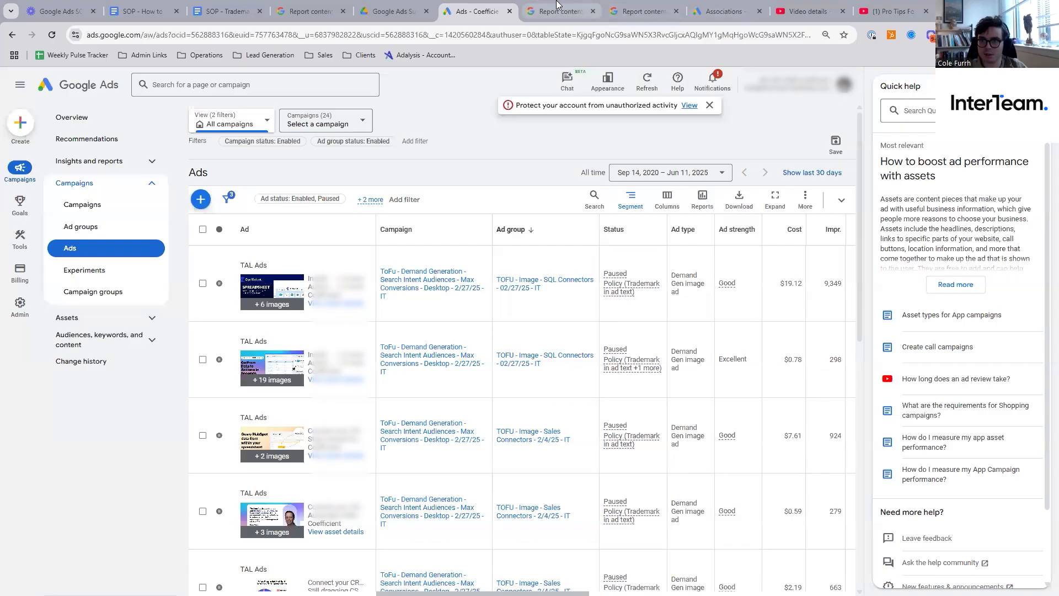
- Return to the appeal form, attach the saved policy screenshot under the content identifier section and submit the appeal
{"action": "left_click", "coordinate": [557, 11]}
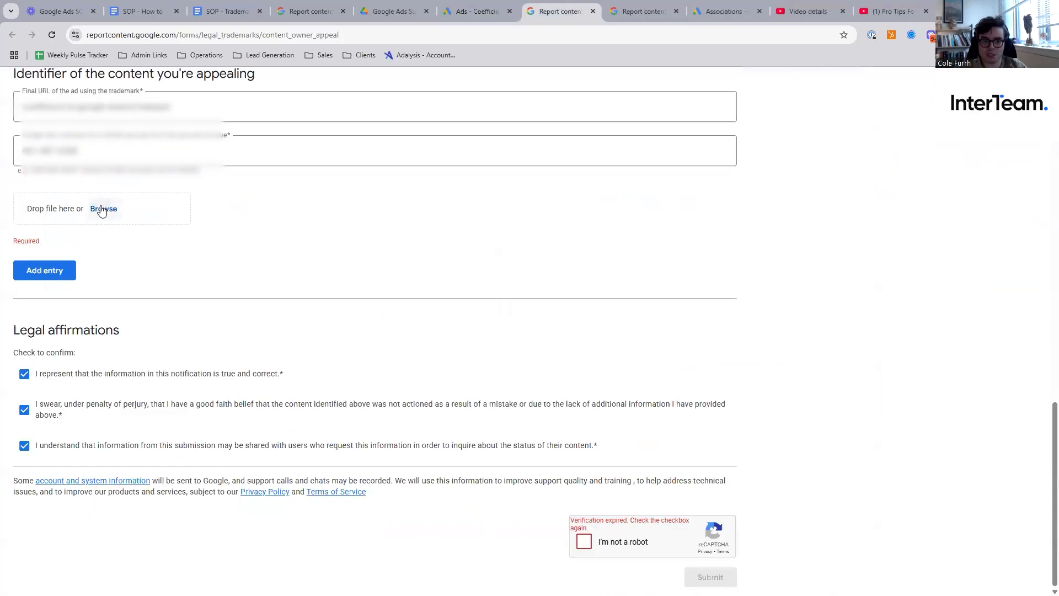
{"action": "left_click", "coordinate": [104, 208]}
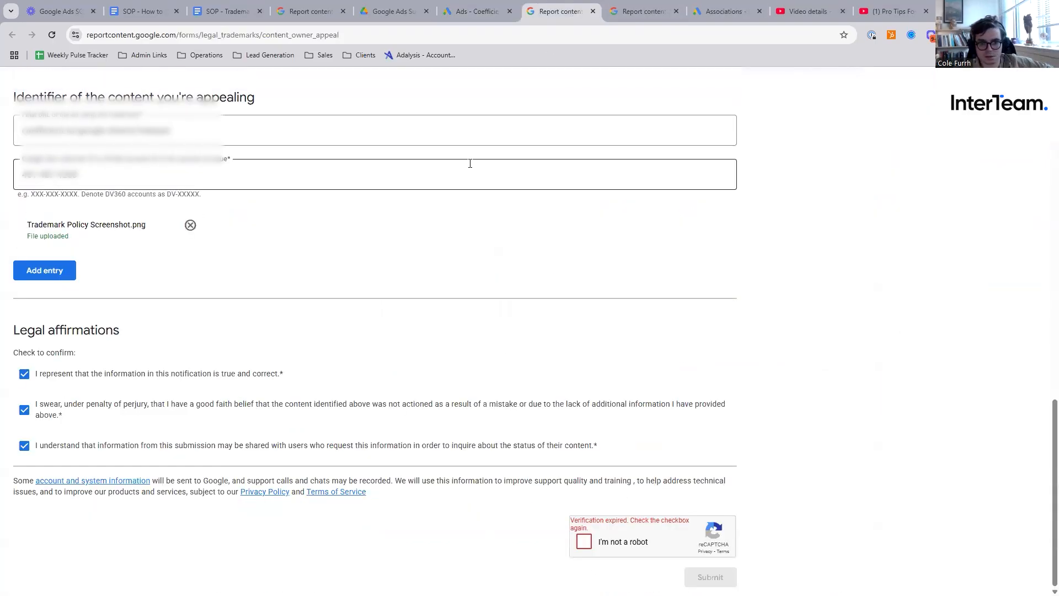
{"action": "scroll", "coordinate": [786, 242], "scroll_direction": "up", "scroll_amount": 10}
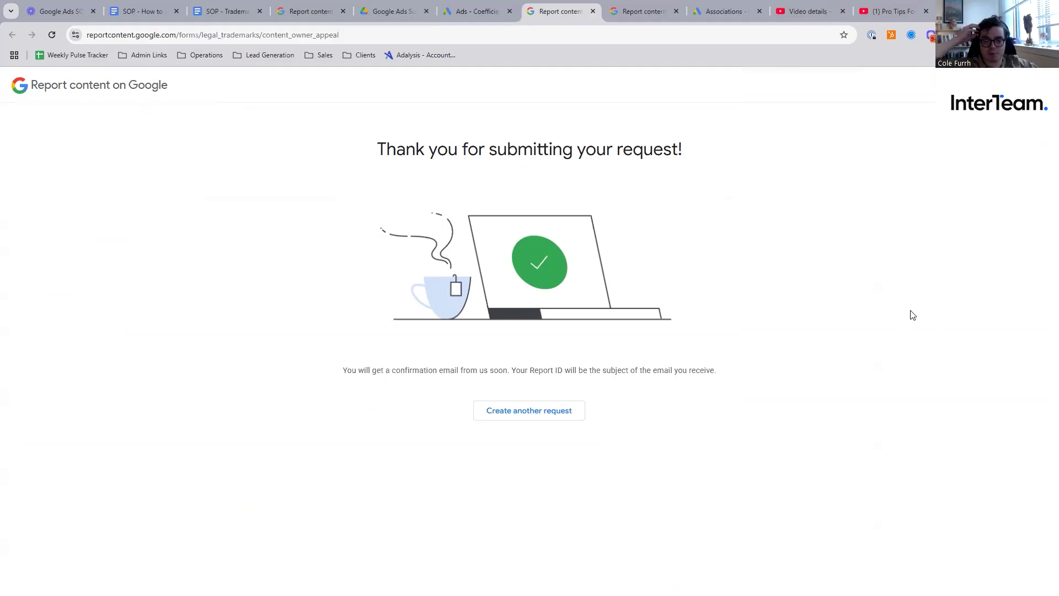
{"action": "triple_click", "coordinate": [702, 370]}
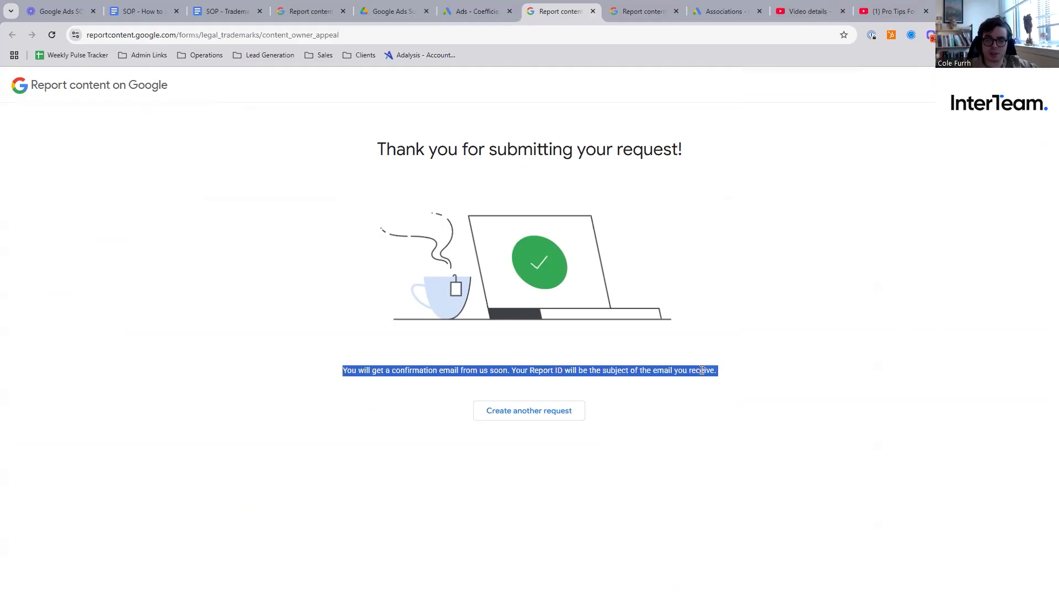
{"action": "triple_click", "coordinate": [401, 139]}
{"action": "left_click_drag", "start_coordinate": [400, 139], "coordinate": [684, 149]}
{"action": "left_click", "coordinate": [342, 164]}
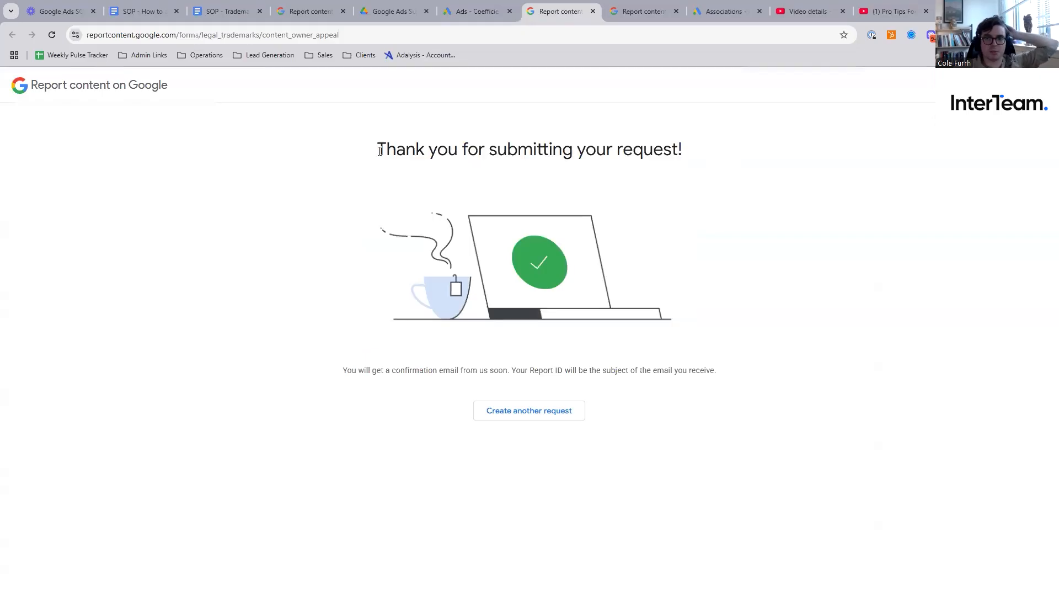